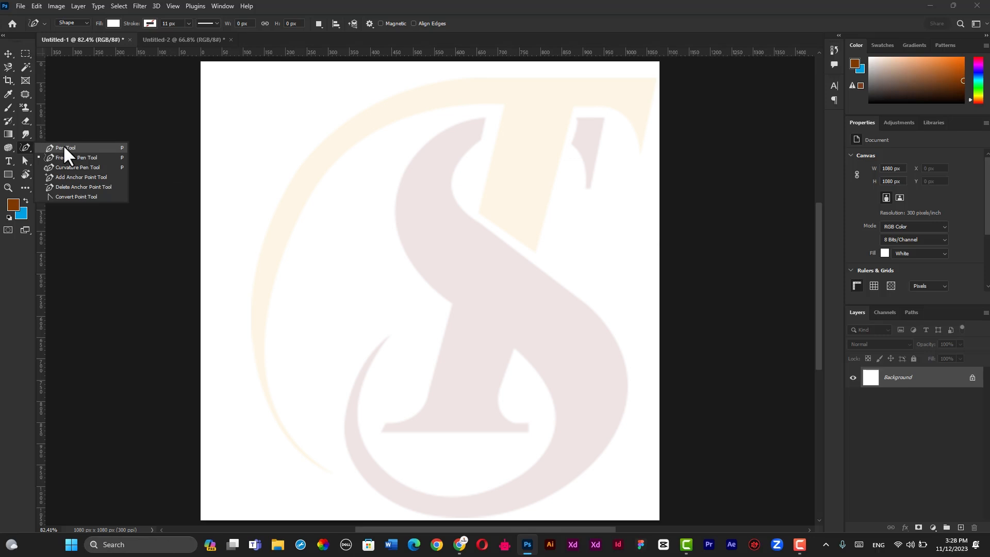
# - Draw two rectangles on the upper part of the canvas, about 191 × 113 px and about 91 × 186 px
pyautogui.click(64, 148)
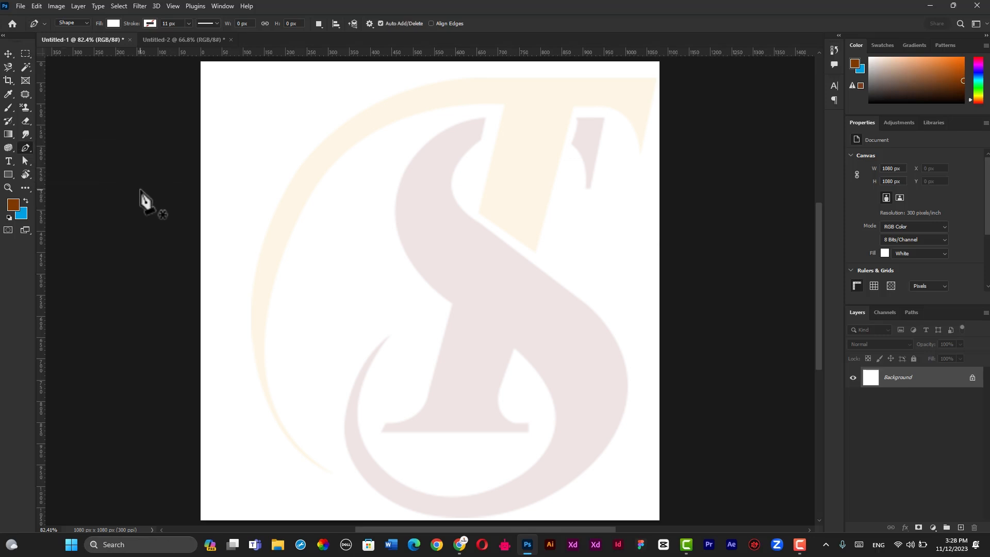
pyautogui.click(5, 172)
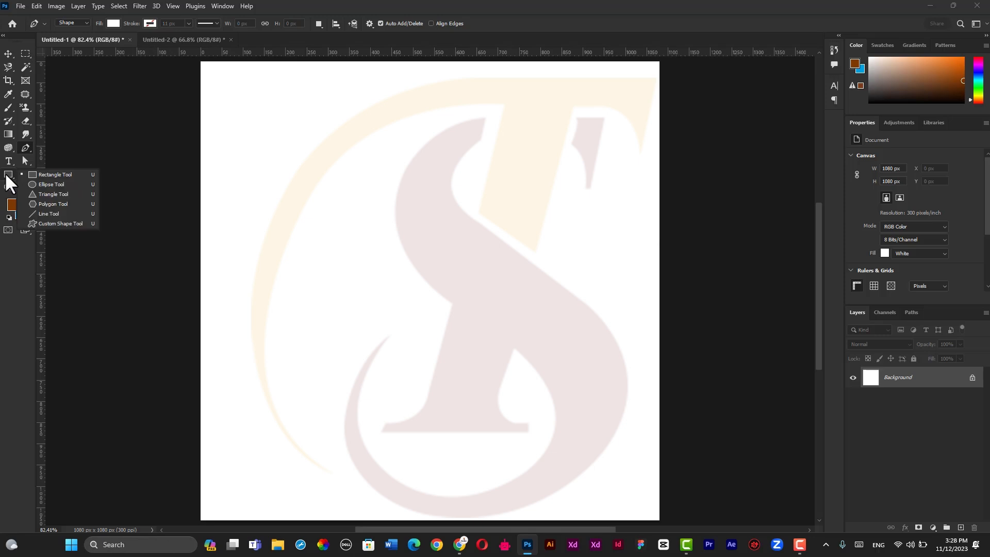
pyautogui.click(46, 175)
pyautogui.moveTo(245, 103); pyautogui.dragTo(326, 151)
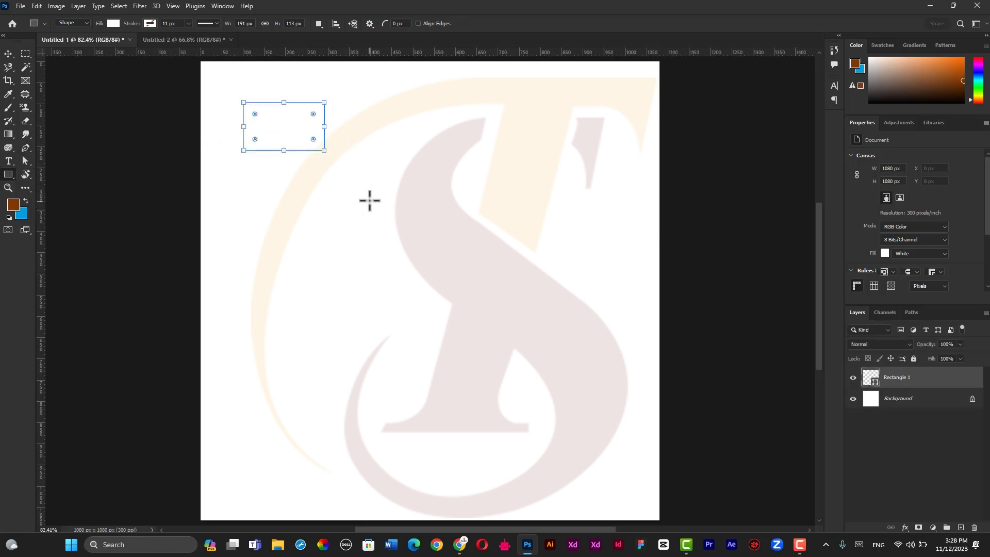
pyautogui.moveTo(375, 204); pyautogui.dragTo(337, 126)
# - Activate the Pen tool and delete both rectangles from the canvas
pyautogui.click(10, 175)
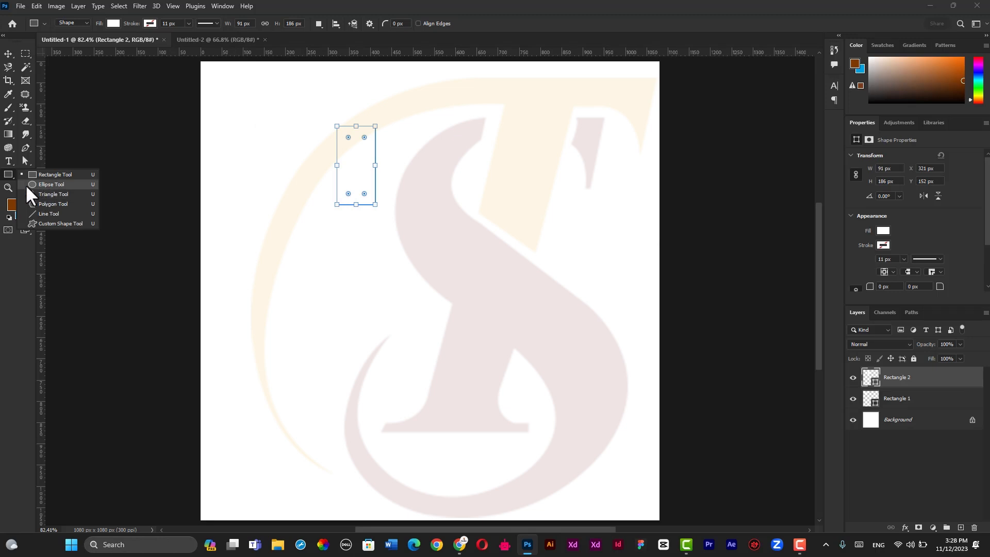
pyautogui.rightClick(26, 149)
pyautogui.click(55, 148)
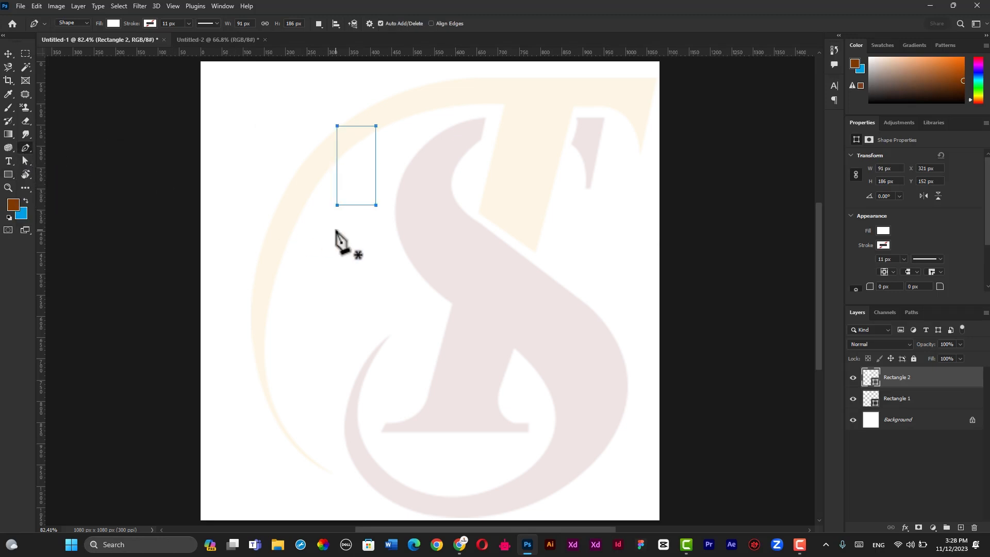
pyautogui.press('Delete')
pyautogui.press('Delete')
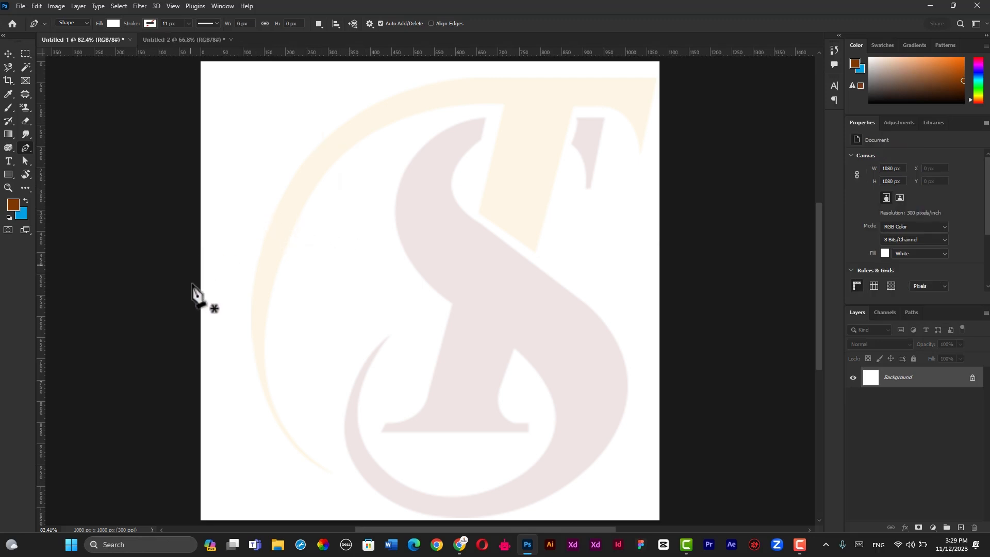
# - Set the Pen tool's shape fill to red
pyautogui.click(110, 23)
pyautogui.click(67, 77)
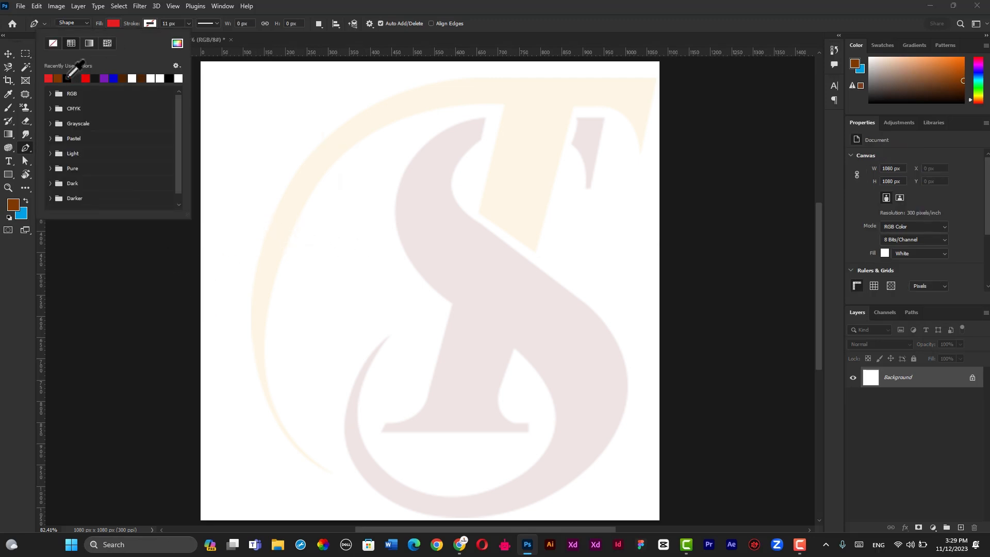
pyautogui.click(332, 12)
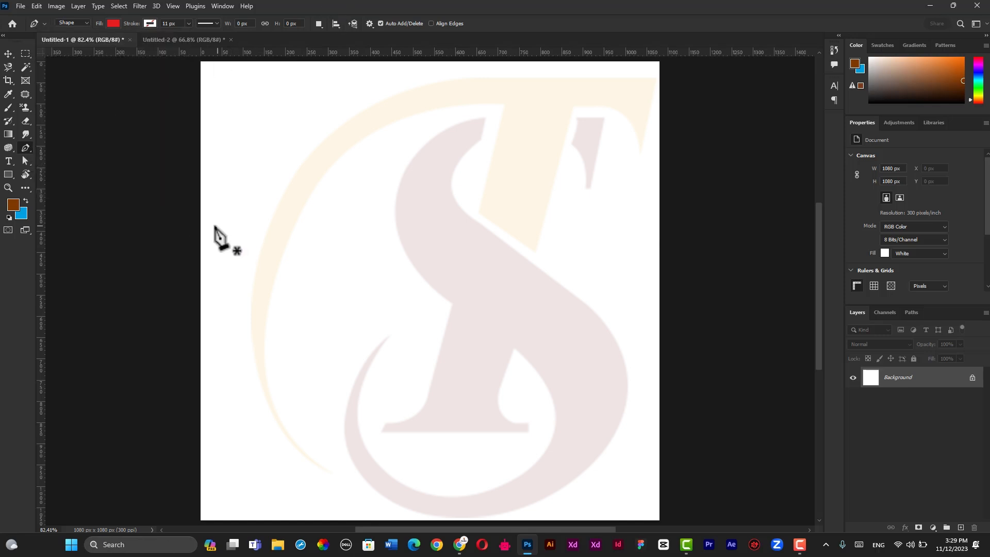
# - Draw a closed, irregular red polygon of straight Pen tool segments across the canvas, about 917 × 582 px
pyautogui.click(249, 194)
pyautogui.click(405, 193)
pyautogui.click(565, 202)
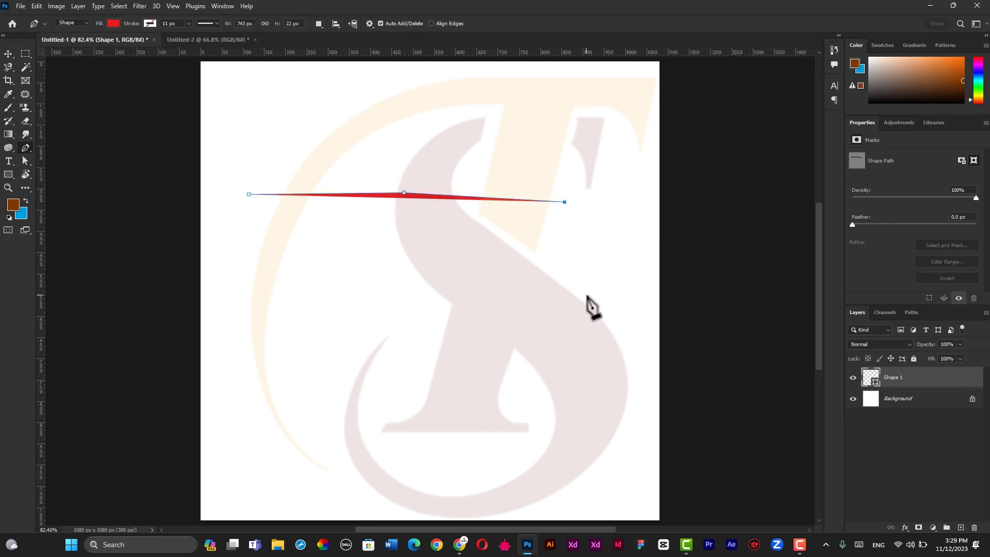
pyautogui.click(587, 298)
pyautogui.click(545, 325)
pyautogui.click(440, 339)
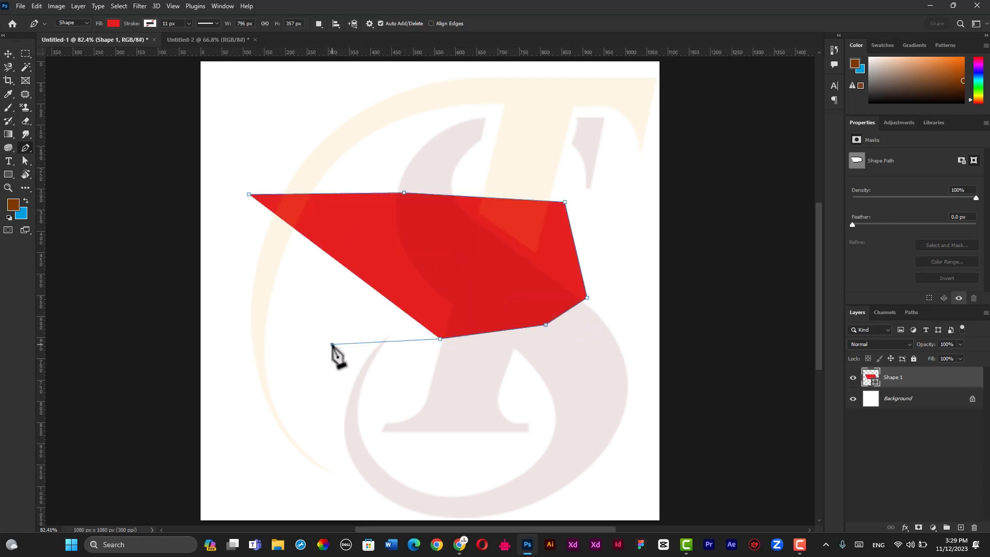
pyautogui.click(331, 344)
pyautogui.click(322, 375)
pyautogui.click(406, 384)
pyautogui.click(415, 436)
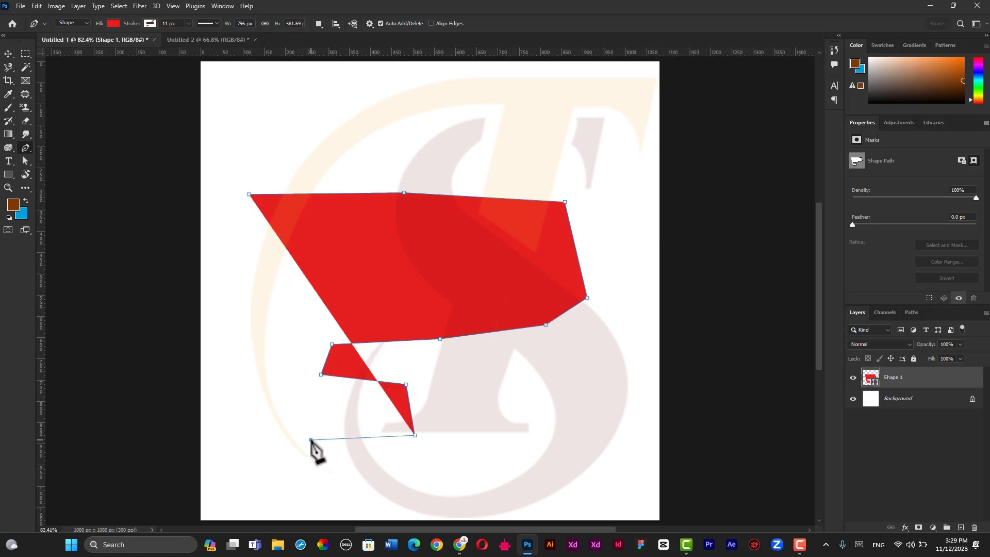
pyautogui.click(311, 440)
pyautogui.click(229, 340)
pyautogui.click(198, 248)
pyautogui.click(294, 235)
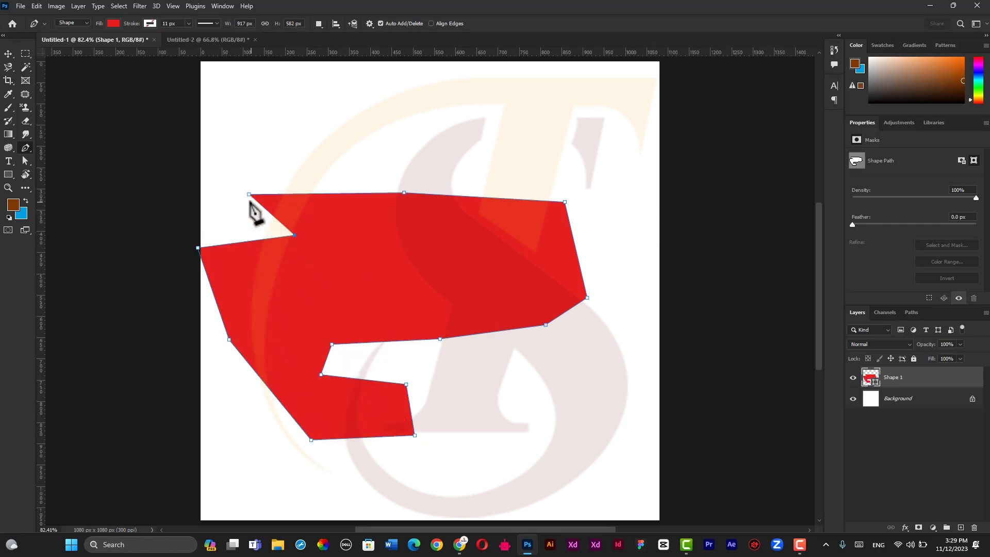
pyautogui.click(249, 195)
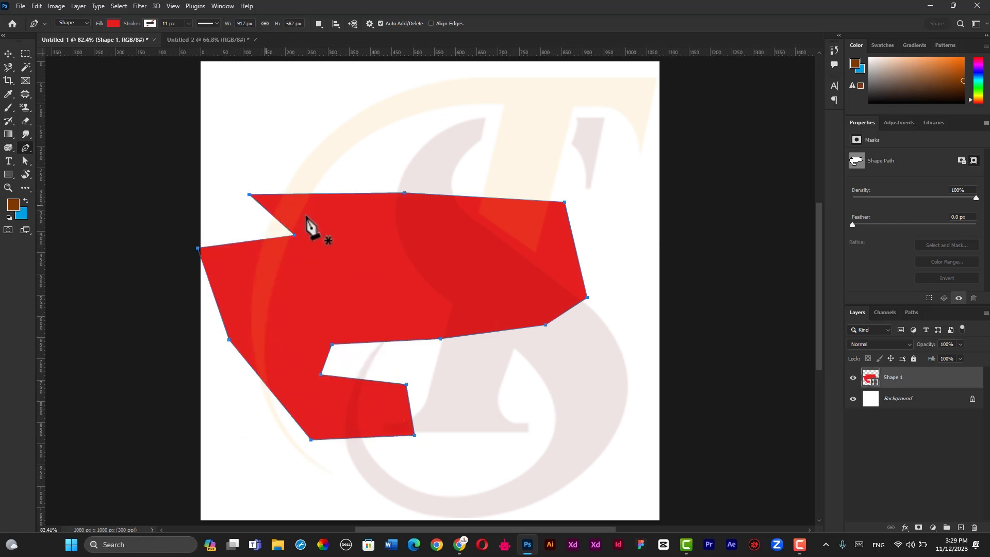
# - Move the red polygon slightly up and to the right, delete it, and reactivate the Pen tool
pyautogui.click(7, 55)
pyautogui.moveTo(344, 242); pyautogui.dragTo(371, 205)
pyautogui.press('Delete')
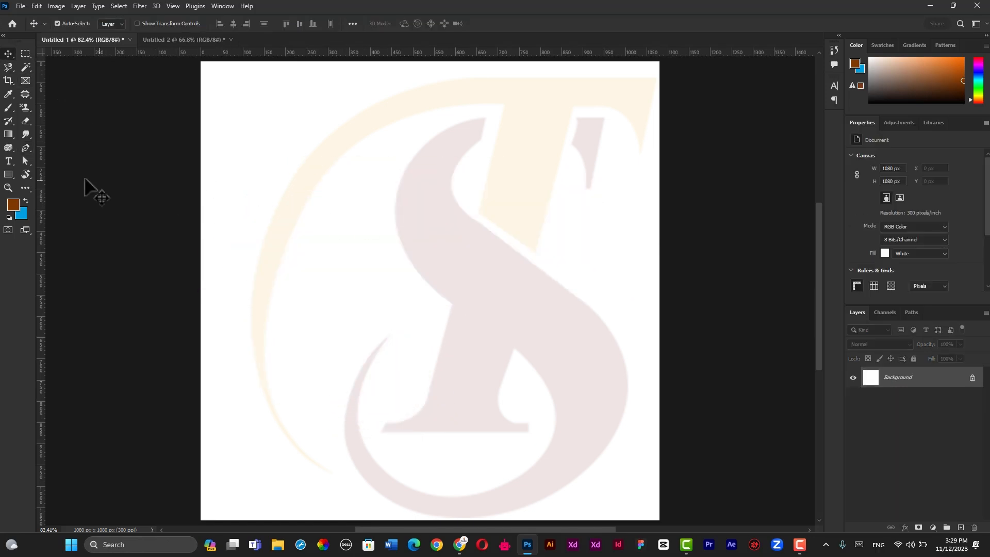
pyautogui.click(30, 153)
pyautogui.click(51, 145)
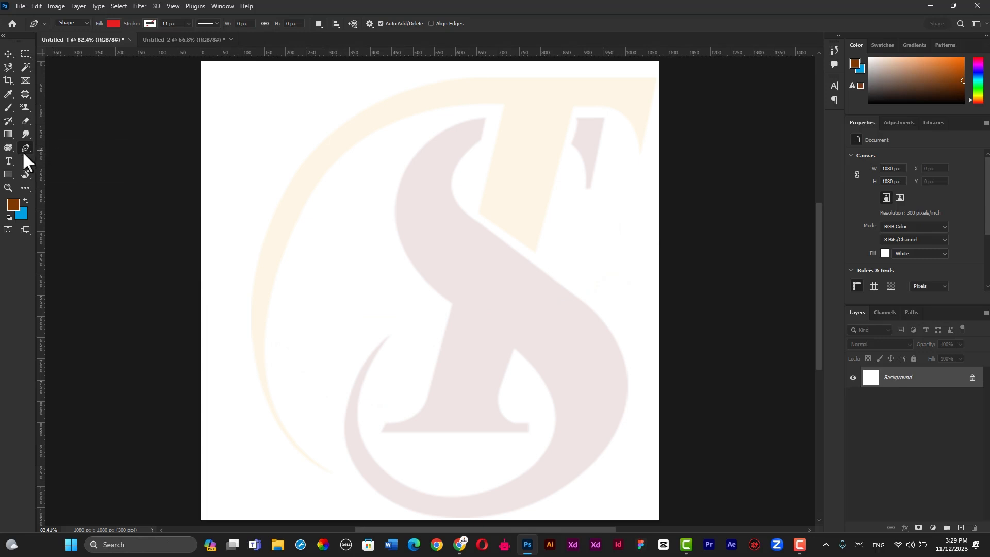
pyautogui.click(24, 149)
pyautogui.click(57, 148)
# - Examine the curved shapes of the travel flyer in the Untitled-2 document and return to Untitled-1
pyautogui.click(185, 36)
pyautogui.scroll(-2, 437, 307)
pyautogui.scroll(-3, 434, 301)
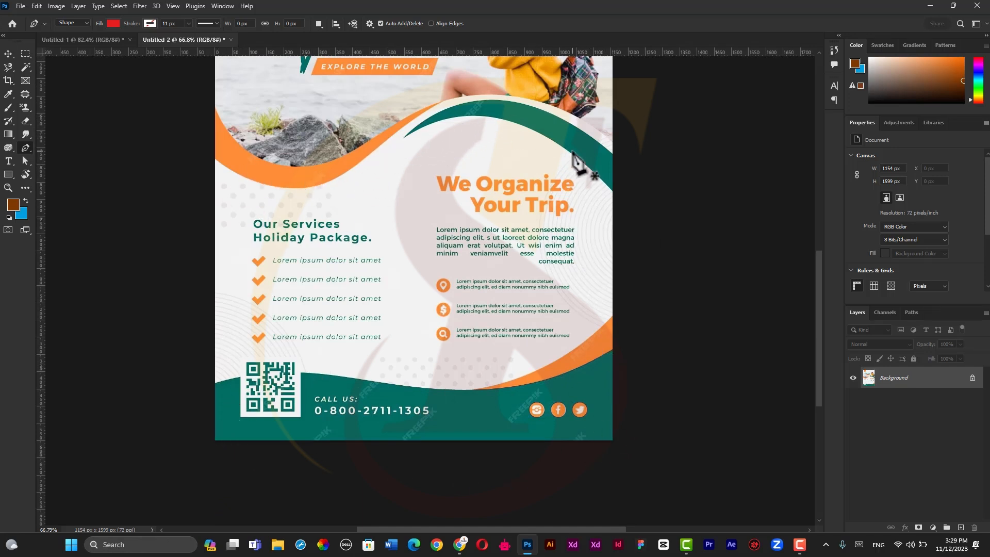
pyautogui.click(95, 41)
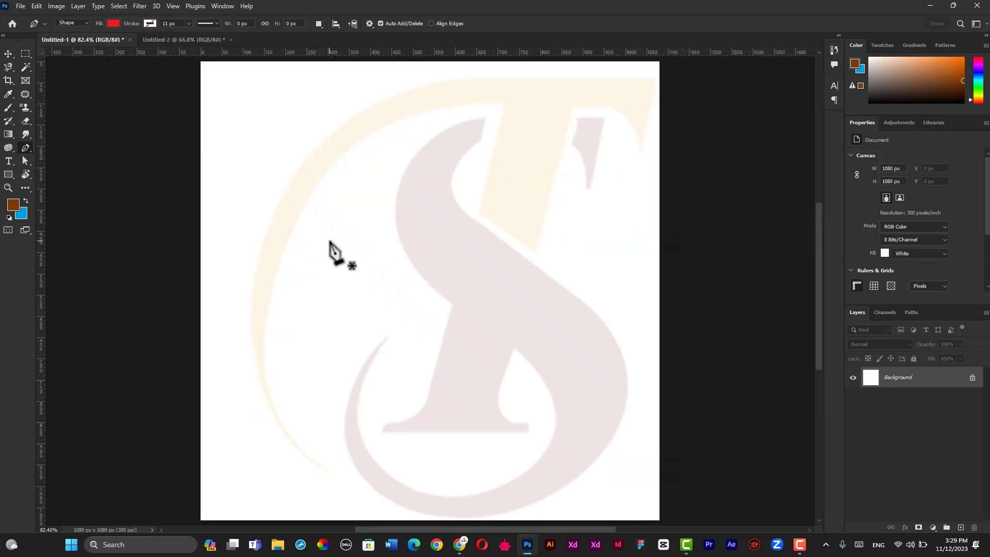
pyautogui.scroll(2, 329, 242)
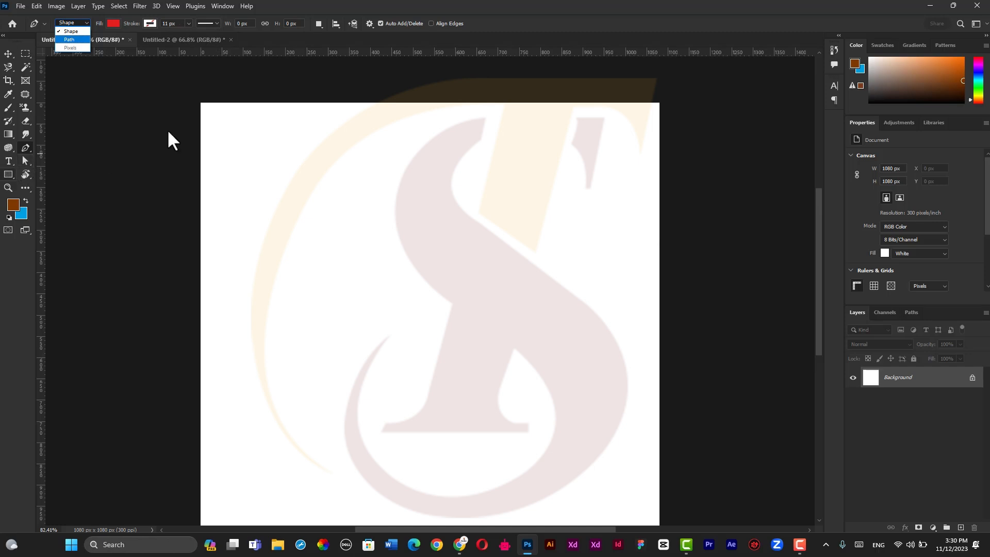
pyautogui.click(8, 174)
pyautogui.click(9, 174)
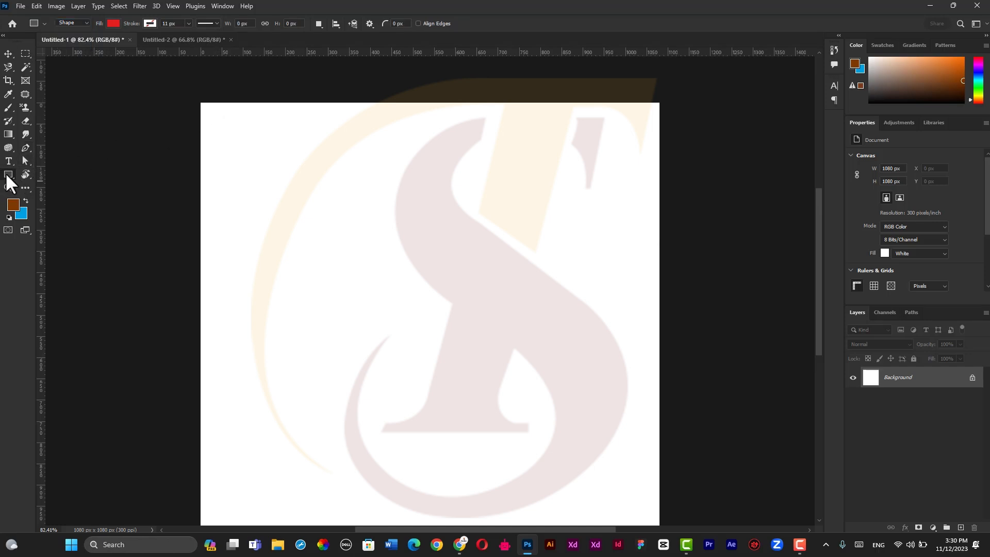
pyautogui.rightClick(26, 148)
pyautogui.click(48, 146)
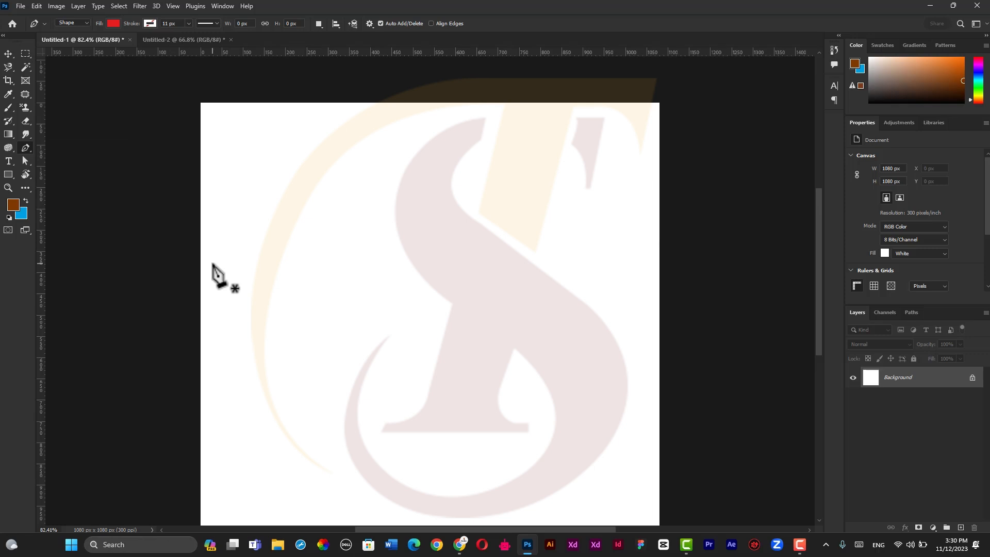
pyautogui.rightClick(26, 148)
pyautogui.click(49, 146)
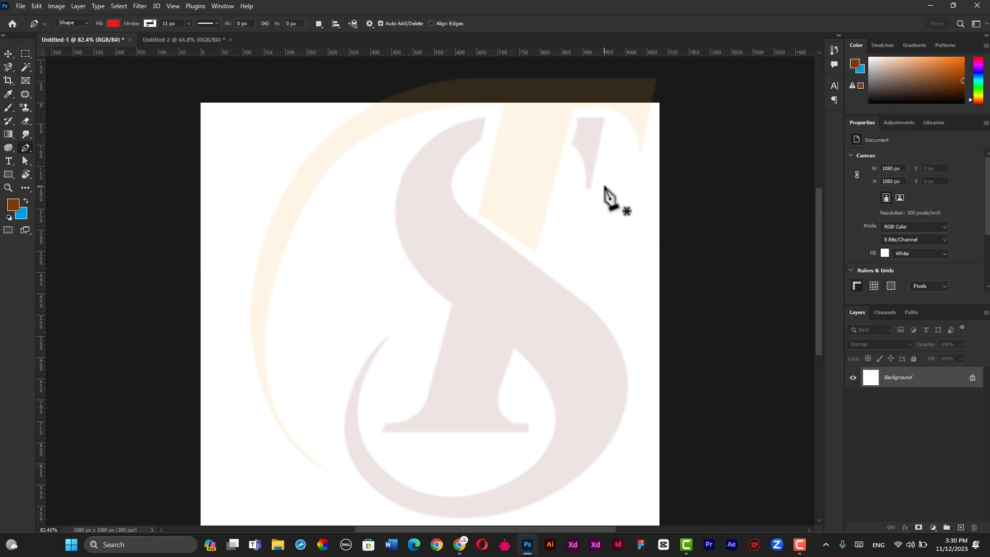
pyautogui.click(233, 255)
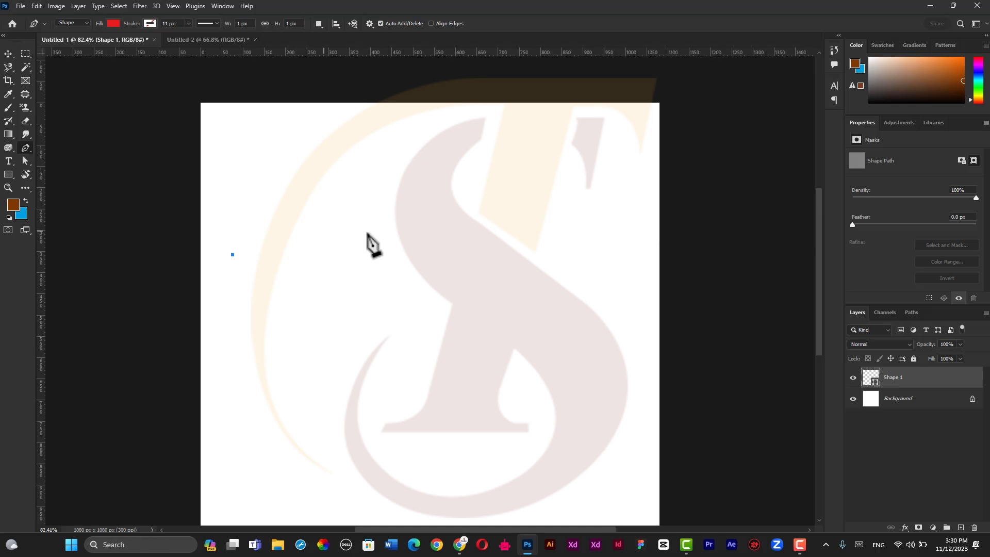
pyautogui.click(393, 256)
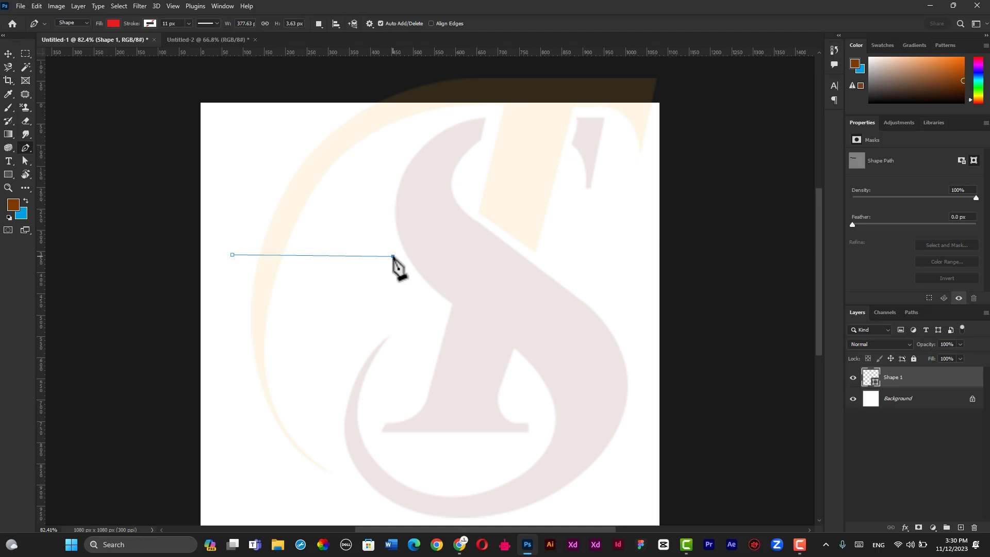
pyautogui.moveTo(393, 256); pyautogui.dragTo(347, 326)
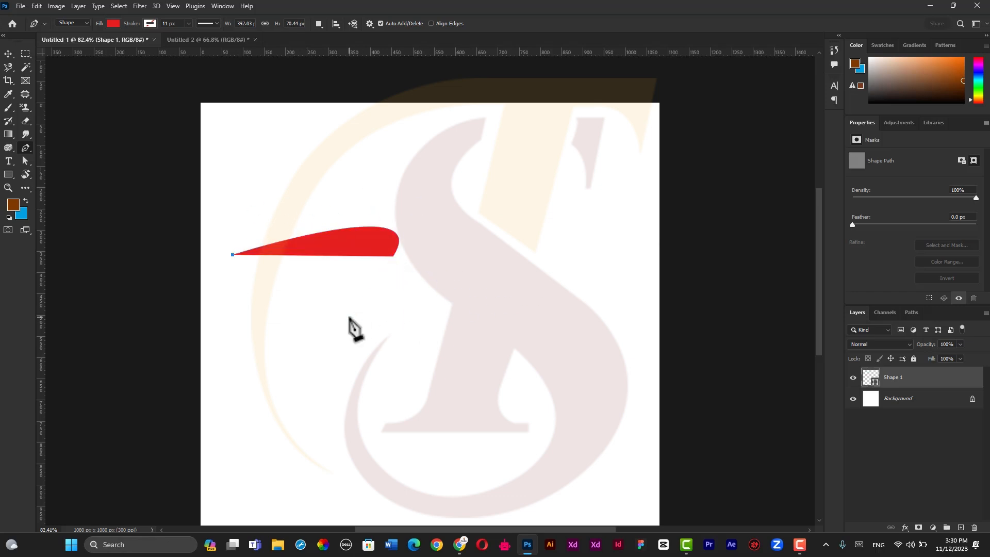
pyautogui.hotkey('ctrl', 'z')
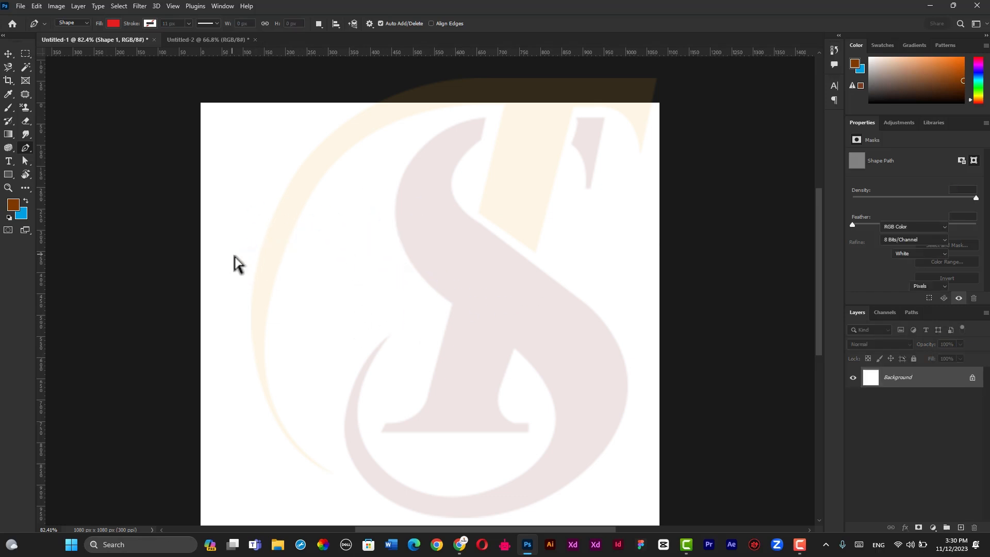
# - Draw a closed red Pen tool shape with a wavy lower edge and straight upper edge, about 848 × 289 px, and delete it
pyautogui.click(232, 253)
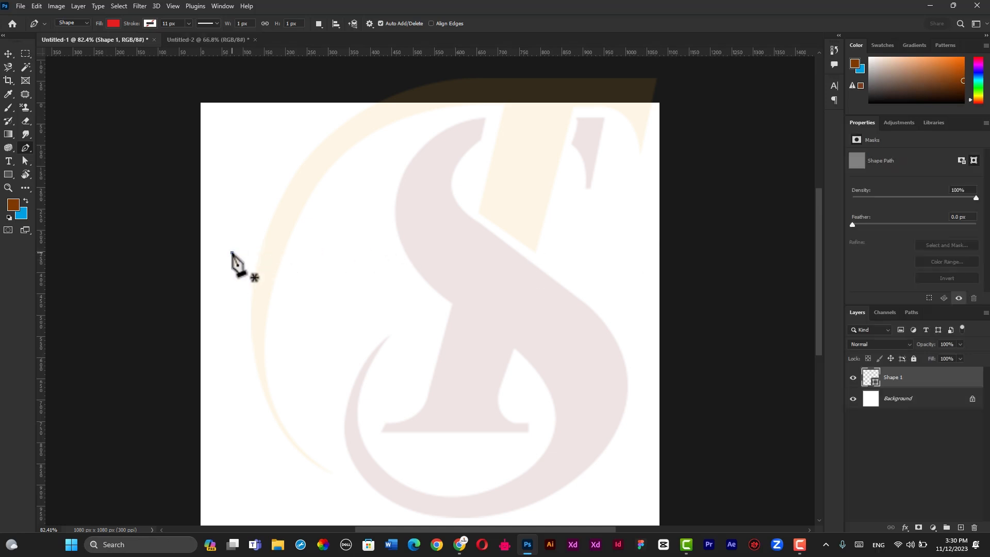
pyautogui.moveTo(428, 246); pyautogui.dragTo(561, 310)
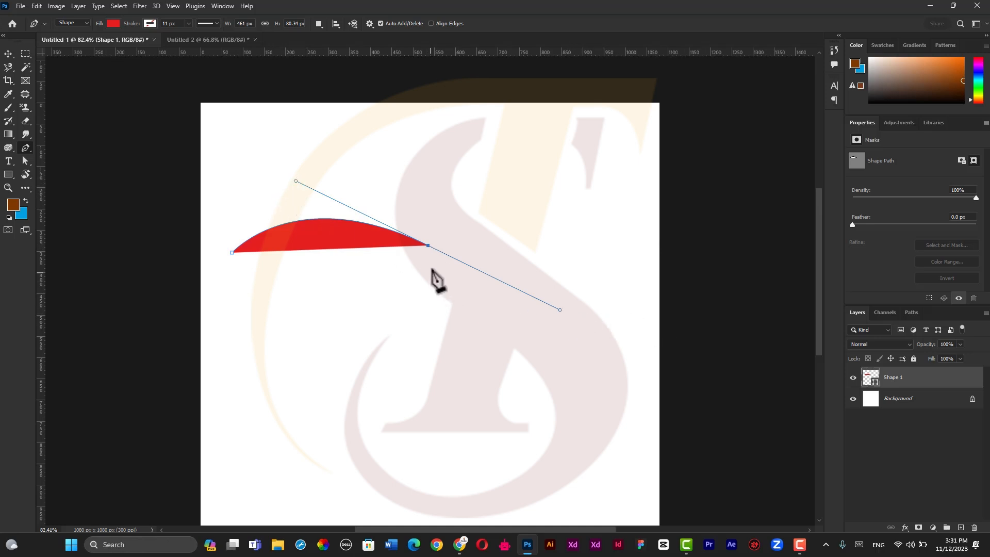
pyautogui.click(592, 246)
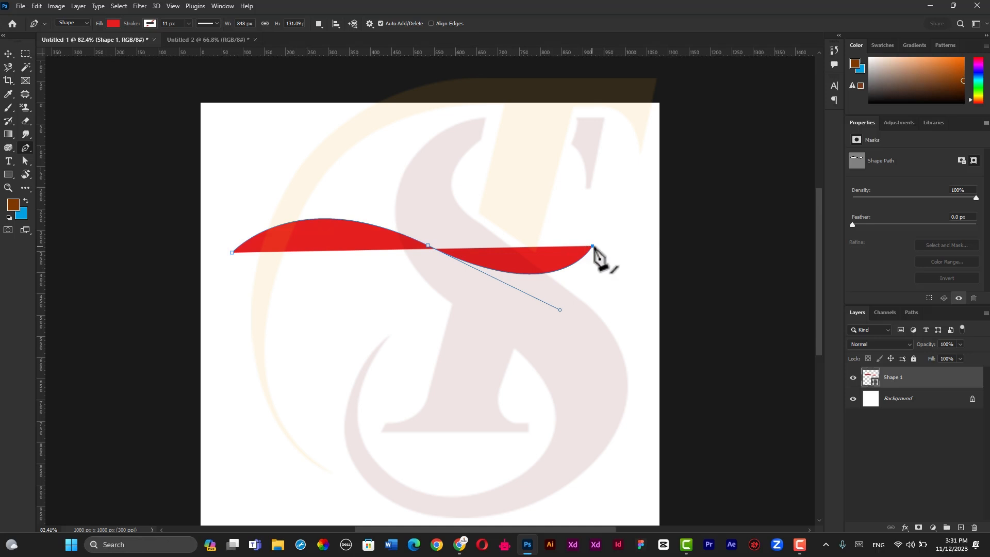
pyautogui.click(592, 152)
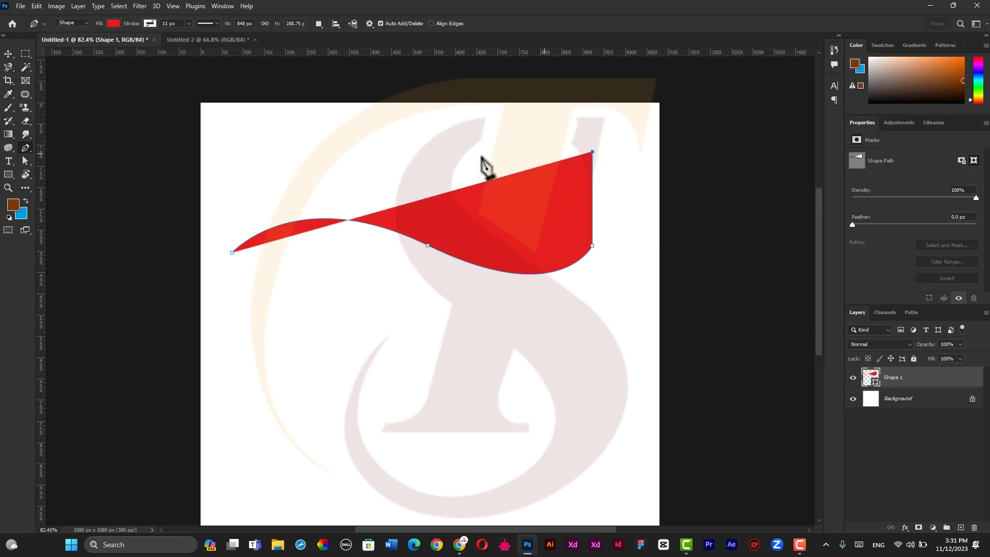
pyautogui.click(239, 152)
pyautogui.click(232, 253)
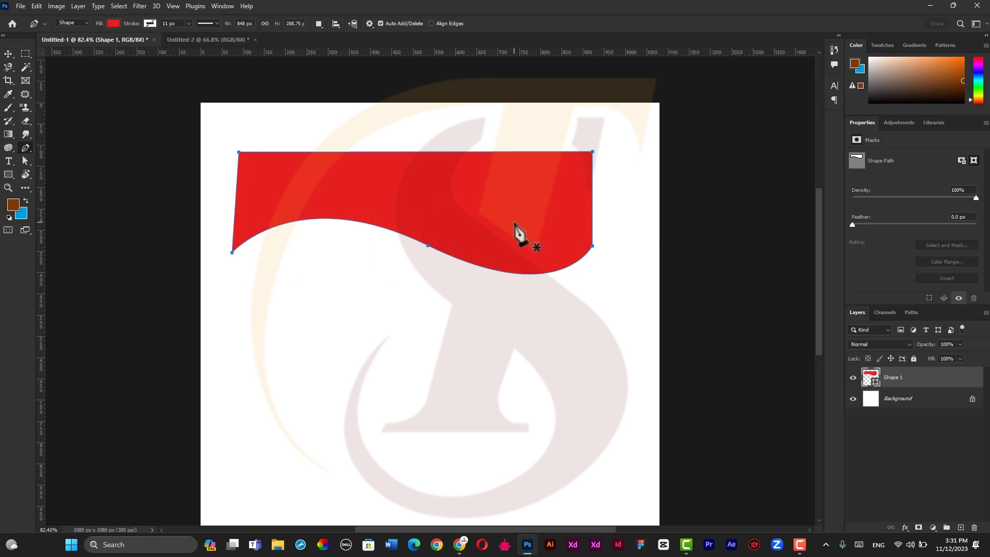
pyautogui.press('Delete')
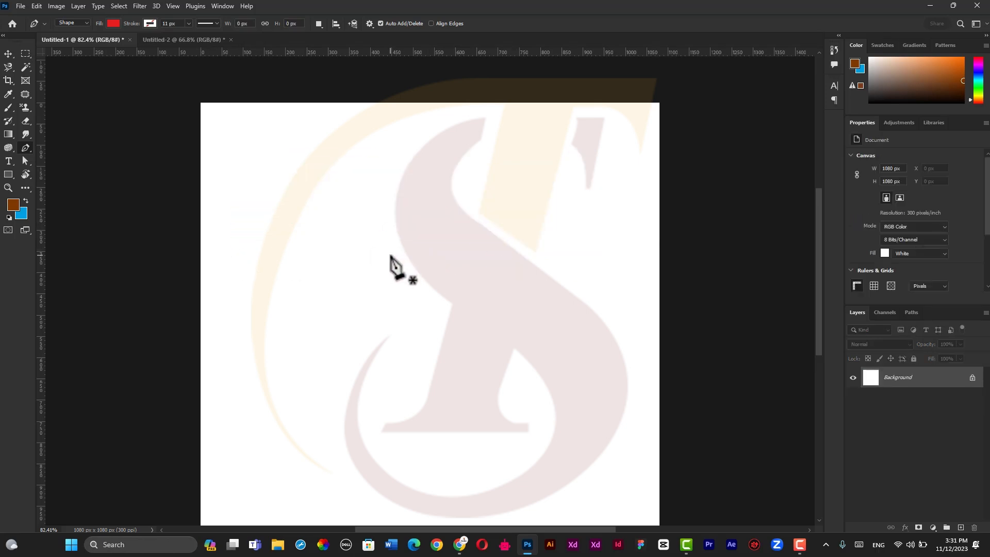
# - Draw an open wave-shaped path of two curved Pen tool segments across the middle of the canvas, about 796 px wide
pyautogui.click(239, 289)
pyautogui.moveTo(420, 290); pyautogui.dragTo(534, 372)
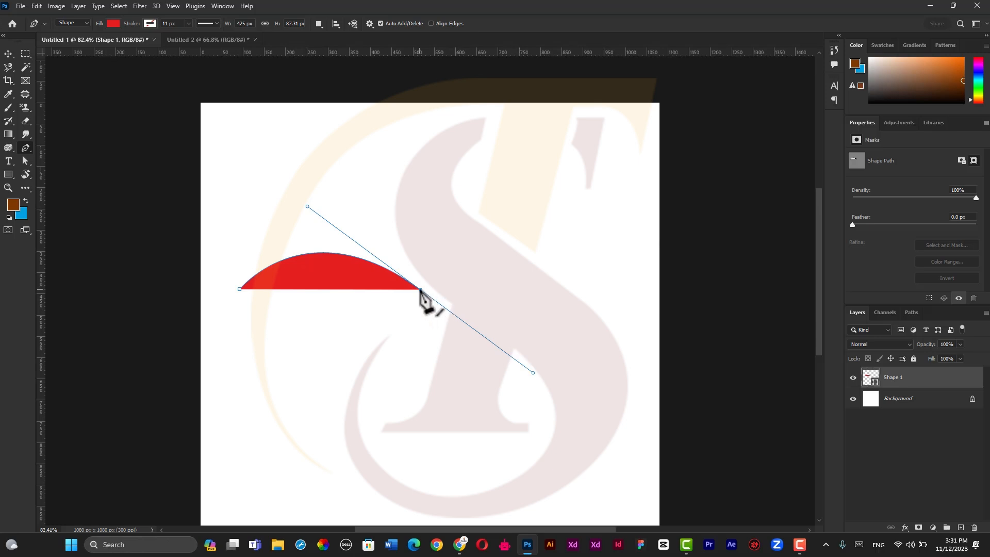
pyautogui.click(578, 286)
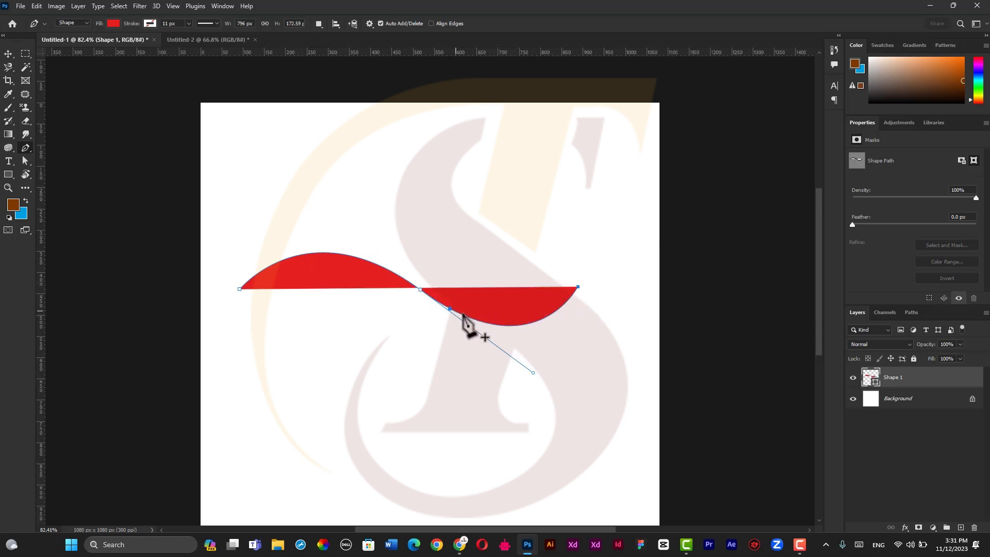
# - Flatten the wave's right curve and flip its left curve downward with the Convert Point tool, and undo both handle changes
pyautogui.rightClick(26, 148)
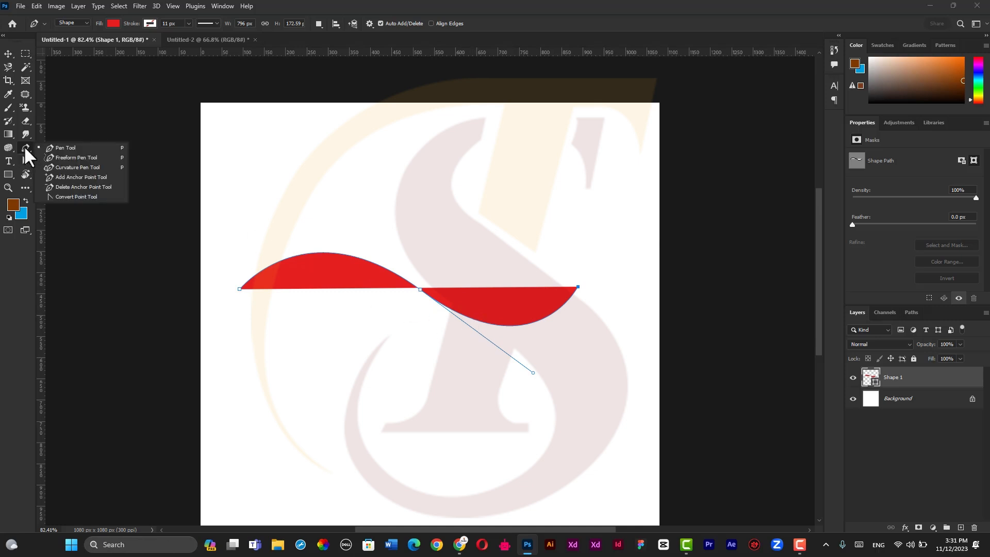
pyautogui.click(77, 197)
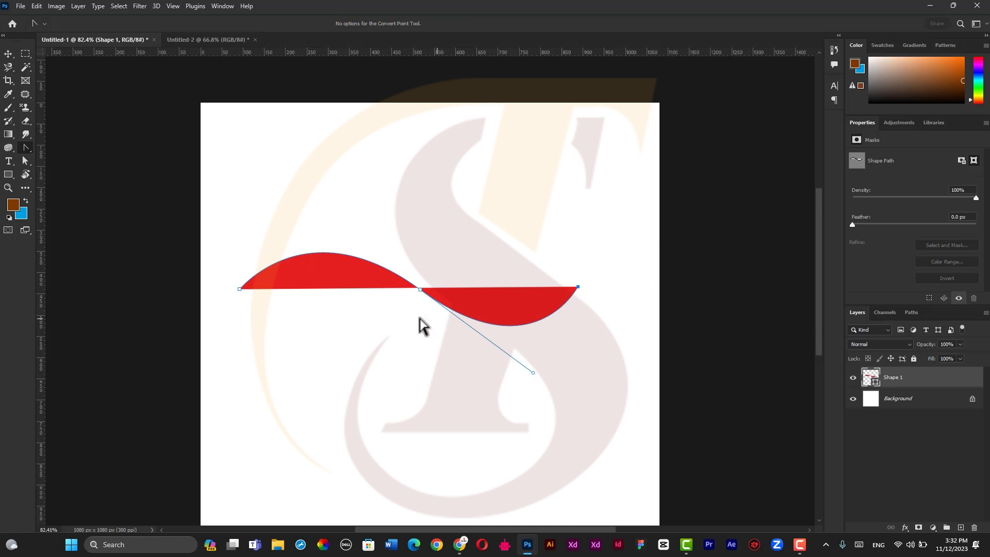
pyautogui.rightClick(26, 148)
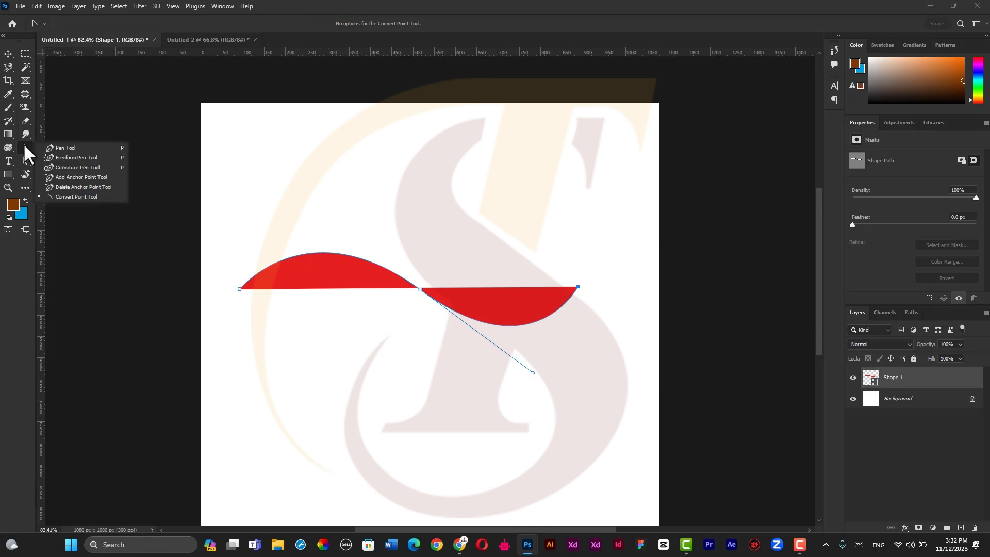
pyautogui.click(78, 193)
pyautogui.click(387, 271)
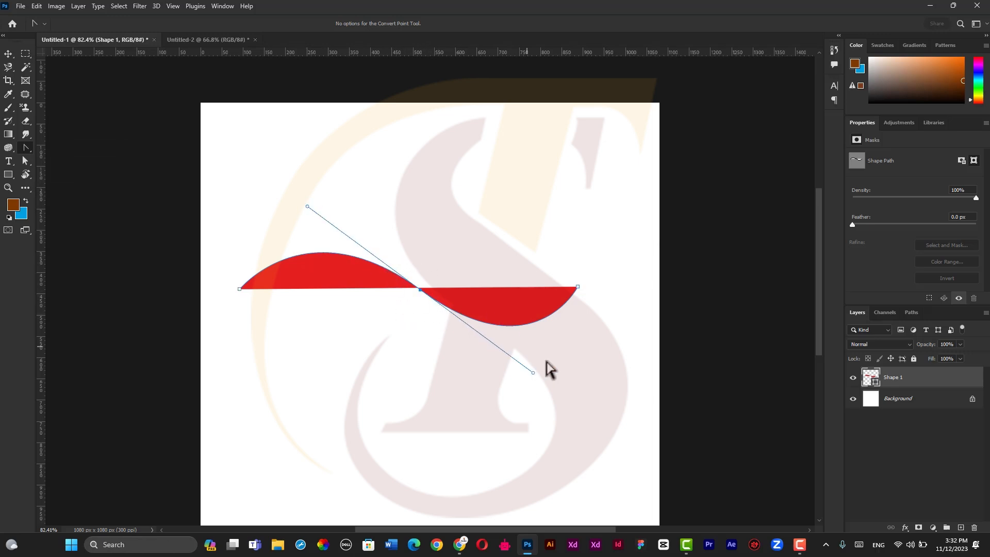
pyautogui.moveTo(533, 372); pyautogui.dragTo(561, 328)
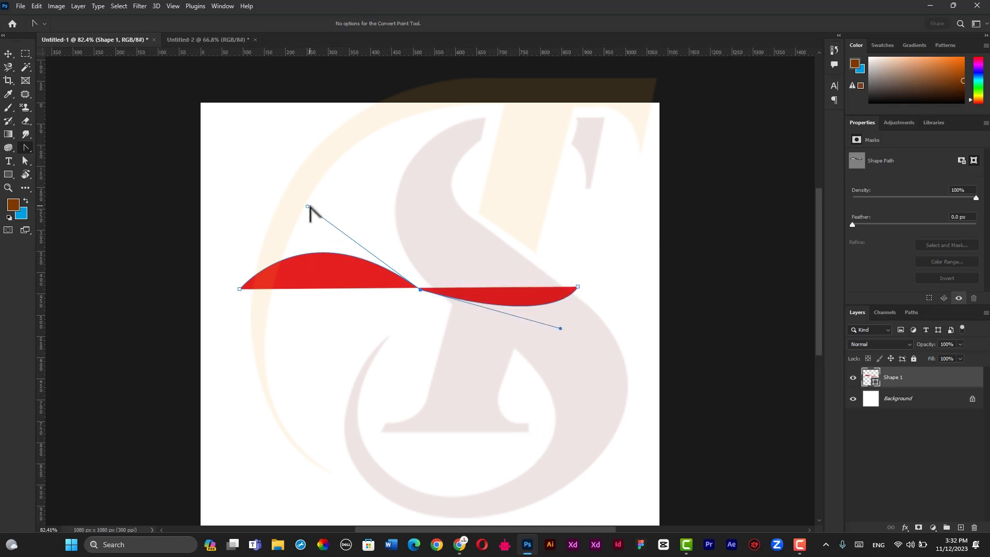
pyautogui.moveTo(307, 207); pyautogui.dragTo(299, 429)
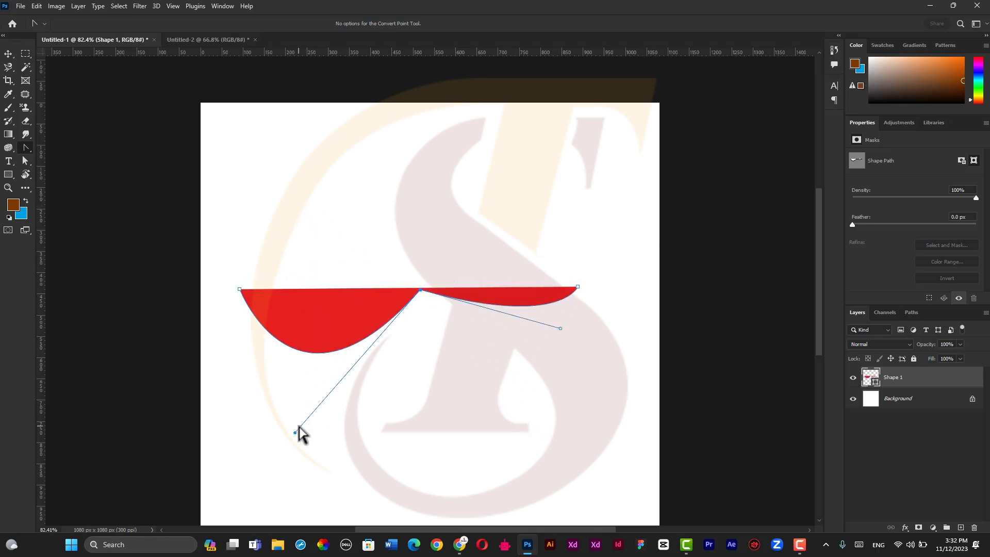
pyautogui.hotkey('ctrl', 'z')
pyautogui.hotkey('ctrl', 'z')
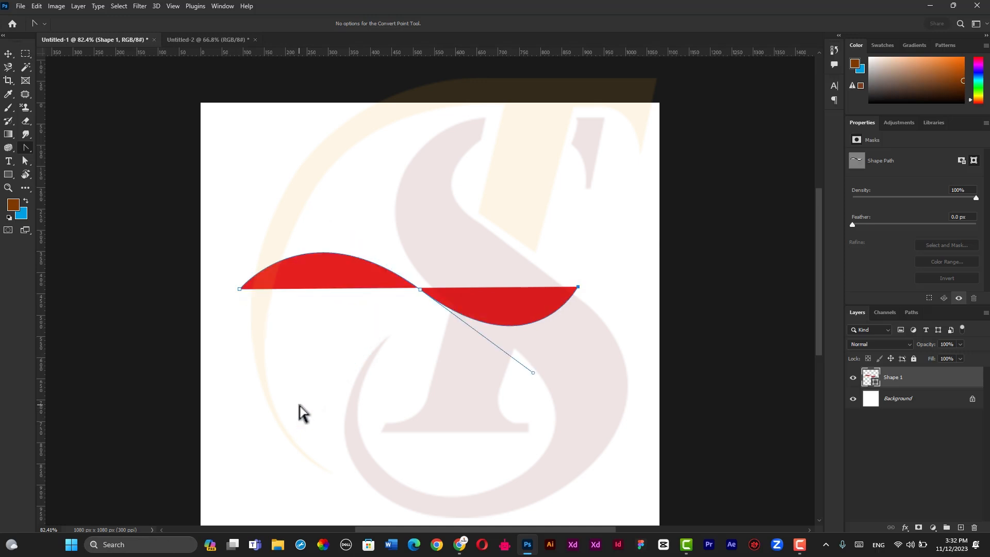
# - Try reshaping the wave from its end anchors with the Convert Point tool, and undo everything back to an empty canvas
pyautogui.moveTo(398, 261); pyautogui.dragTo(443, 329)
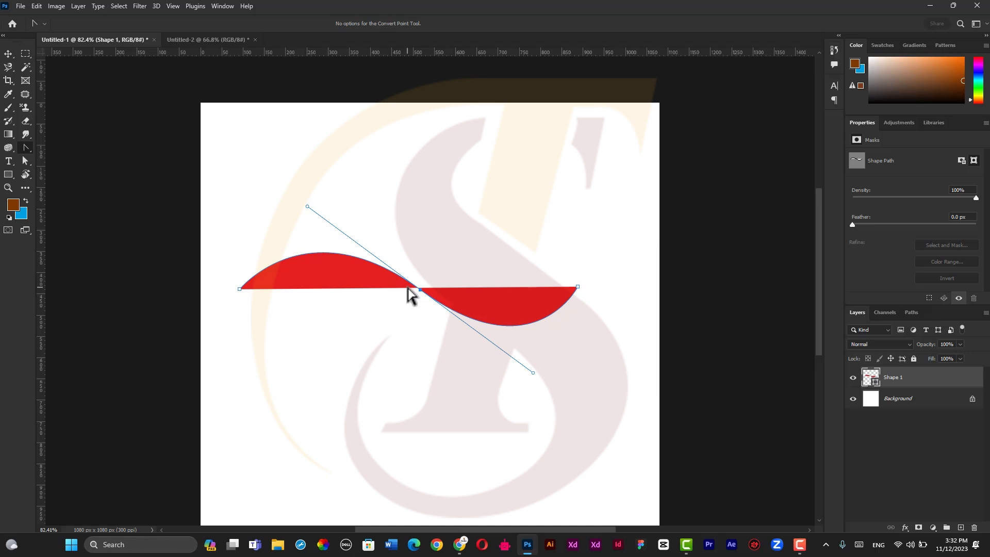
pyautogui.moveTo(548, 261); pyautogui.dragTo(551, 238)
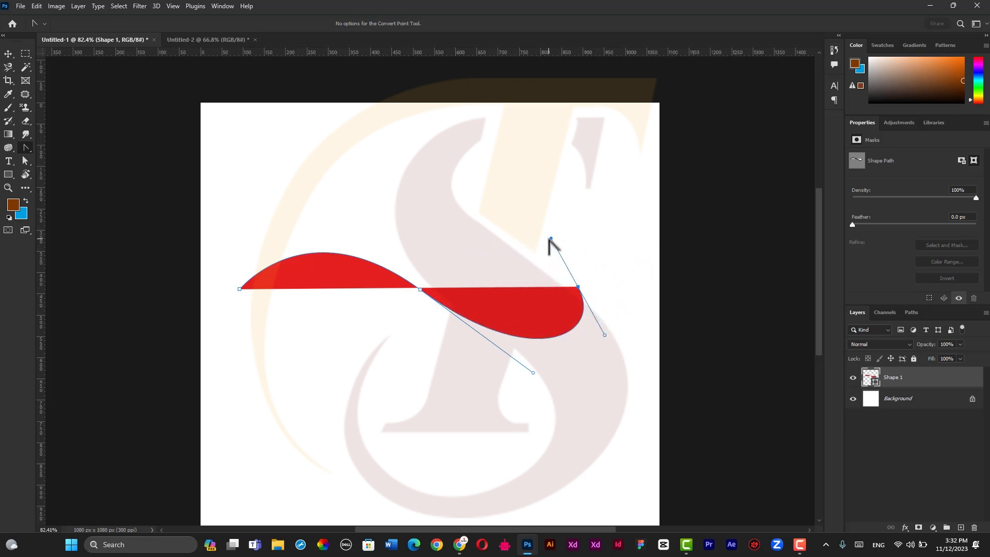
pyautogui.moveTo(228, 271); pyautogui.dragTo(272, 324)
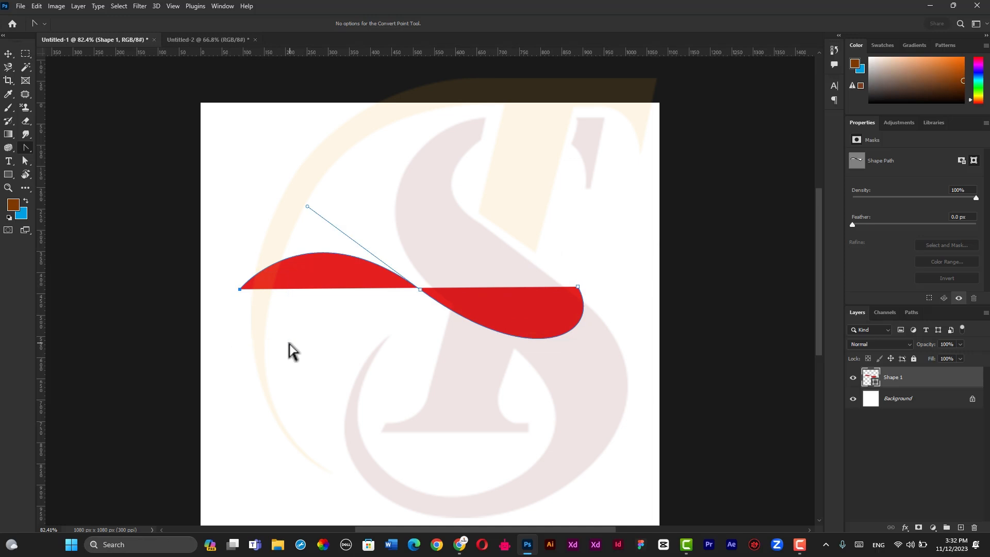
pyautogui.moveTo(240, 289); pyautogui.dragTo(255, 308)
pyautogui.hotkey('ctrl', 'z')
pyautogui.hotkey('ctrl', 'z')
pyautogui.hotkey('ctrl', 'z')
pyautogui.hotkey('ctrl', 'z')
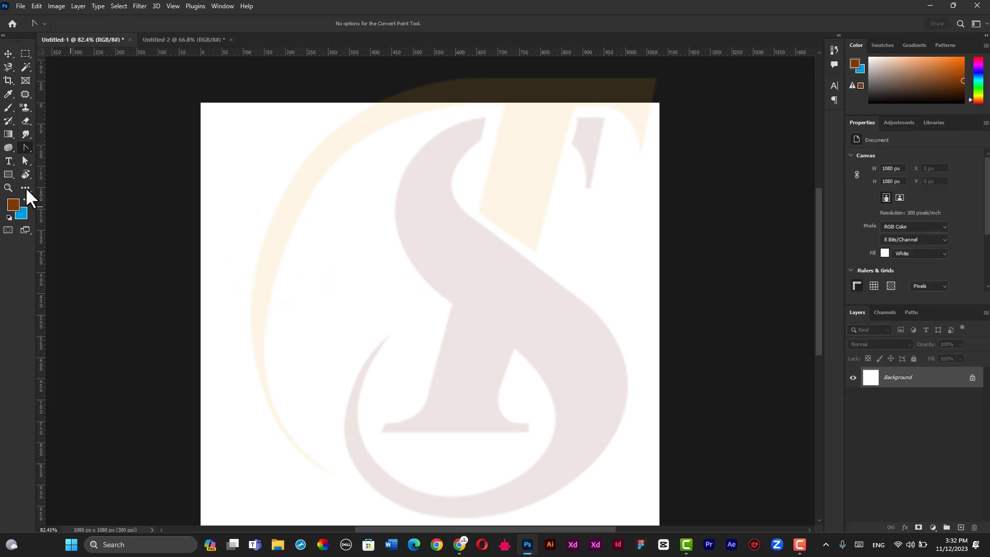
# - Draw a wave-shaped Pen tool path of two curved segments across the upper middle of the canvas, about 873 × 150 px
pyautogui.rightClick(25, 148)
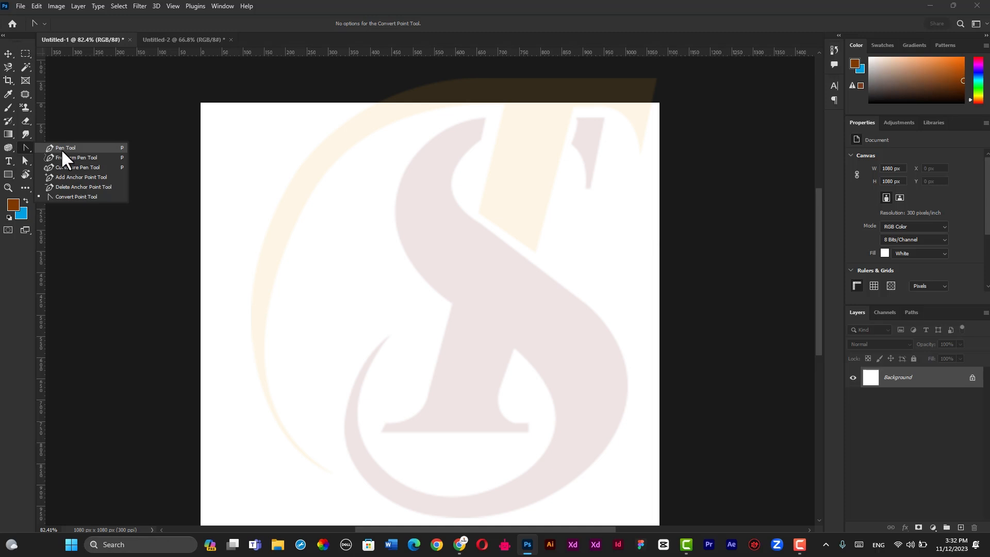
pyautogui.click(60, 151)
pyautogui.click(227, 253)
pyautogui.moveTo(421, 254); pyautogui.dragTo(528, 326)
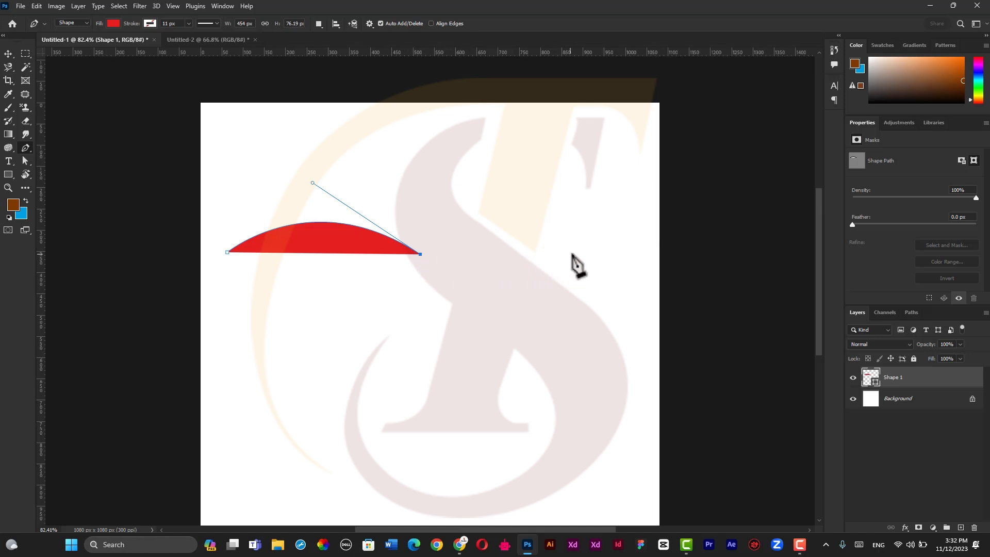
pyautogui.click(599, 254)
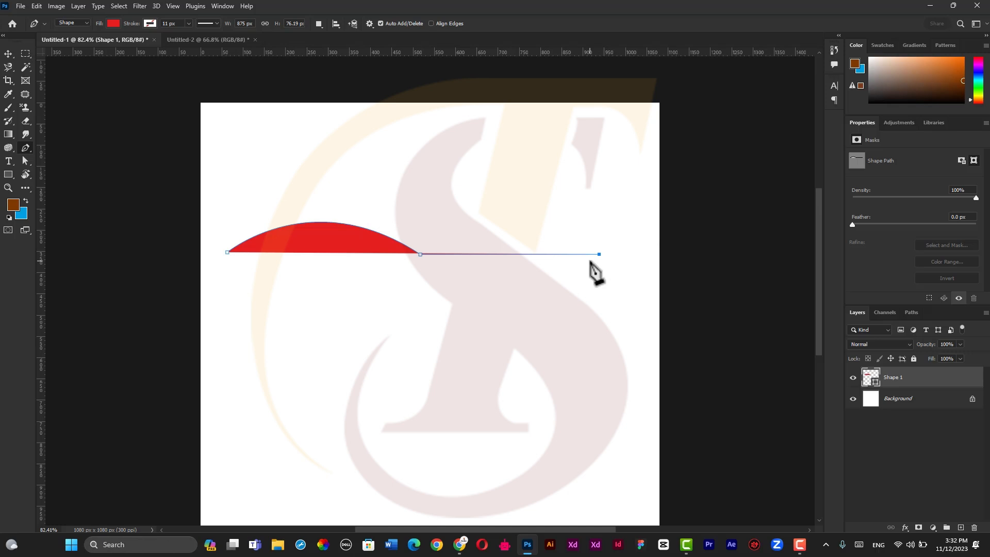
pyautogui.hotkey('ctrl', 'z')
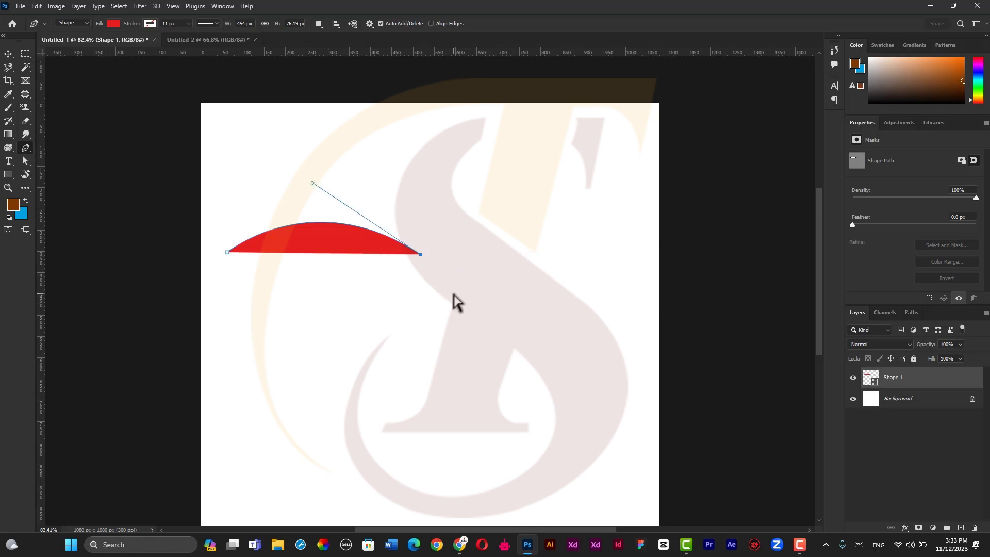
pyautogui.click(598, 252)
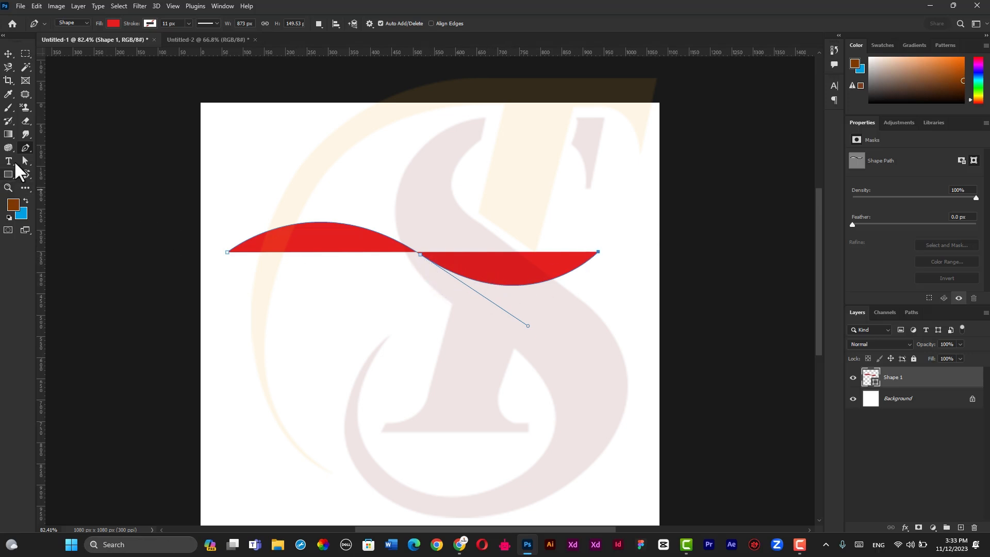
# - Flip the wave's two curves with the Convert Point tool and stretch the middle anchor's handles diagonally toward both sides of the canvas
pyautogui.rightClick(26, 149)
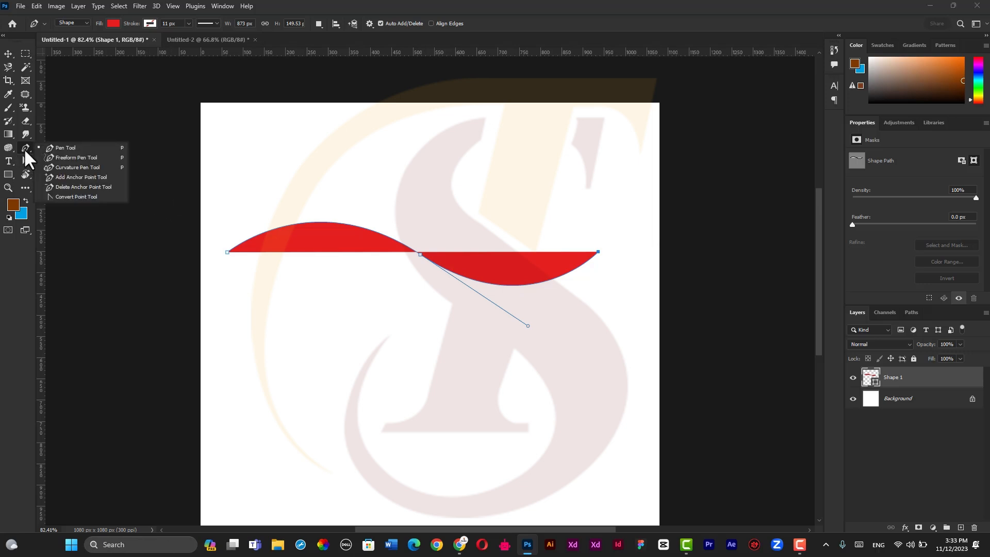
pyautogui.click(77, 197)
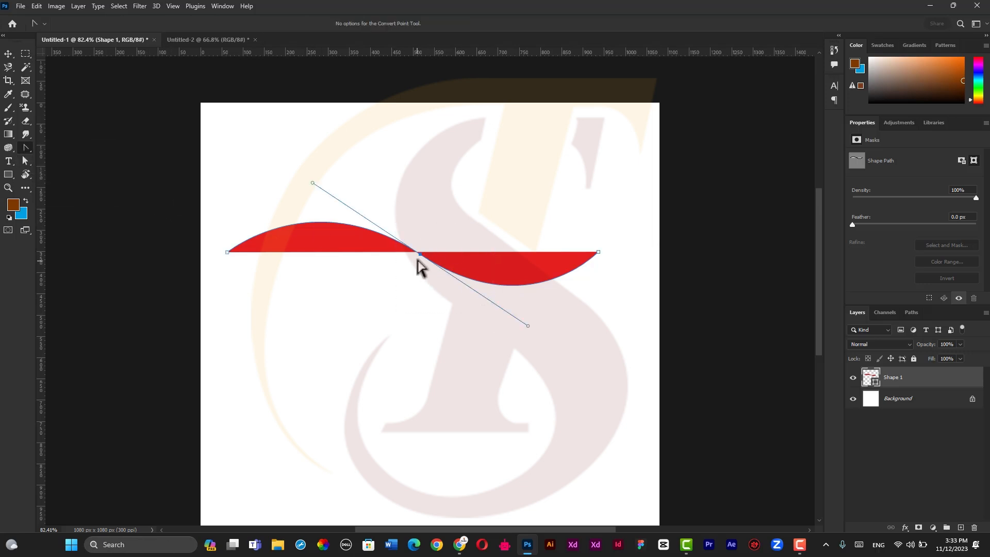
pyautogui.moveTo(419, 256); pyautogui.dragTo(522, 195)
pyautogui.moveTo(315, 166); pyautogui.dragTo(315, 313)
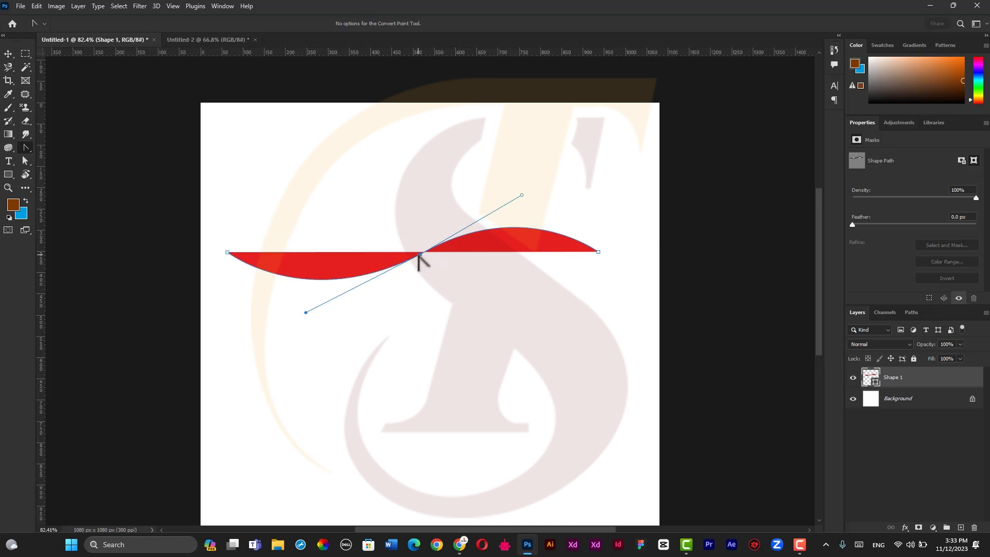
pyautogui.click(420, 254)
pyautogui.moveTo(420, 253); pyautogui.dragTo(638, 168)
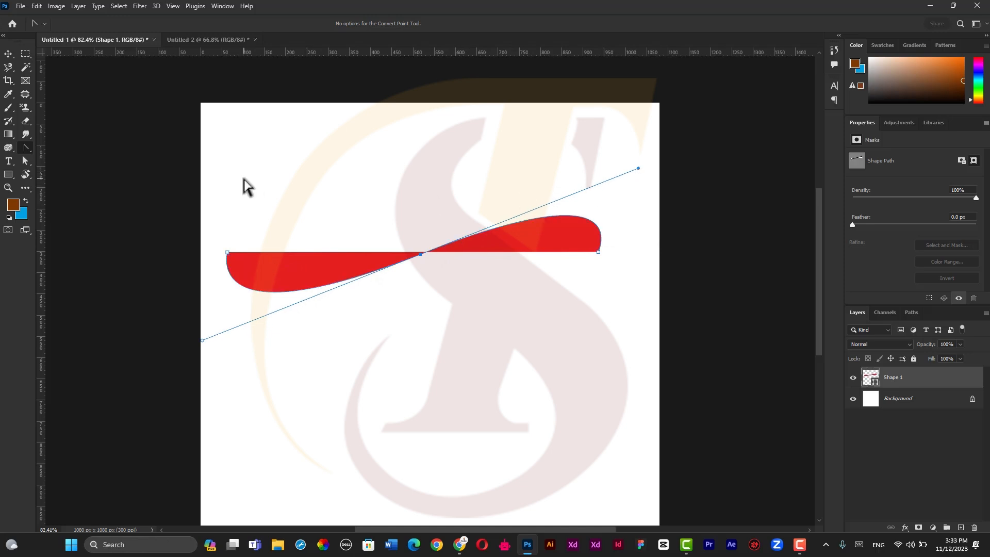
# - Delete the wave shape and switch to the travel flyer in the Untitled-2 document
pyautogui.press('Delete')
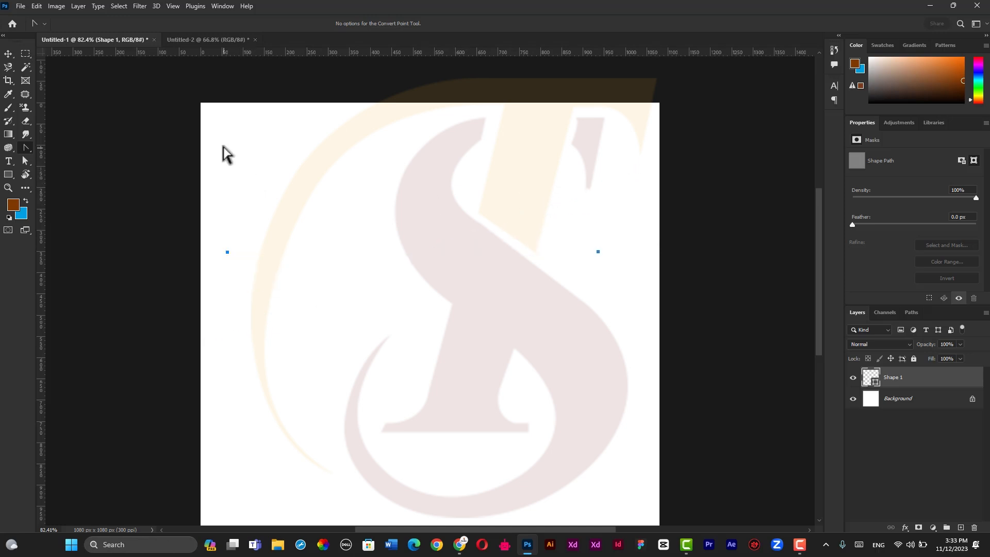
pyautogui.press('Delete')
pyautogui.click(209, 39)
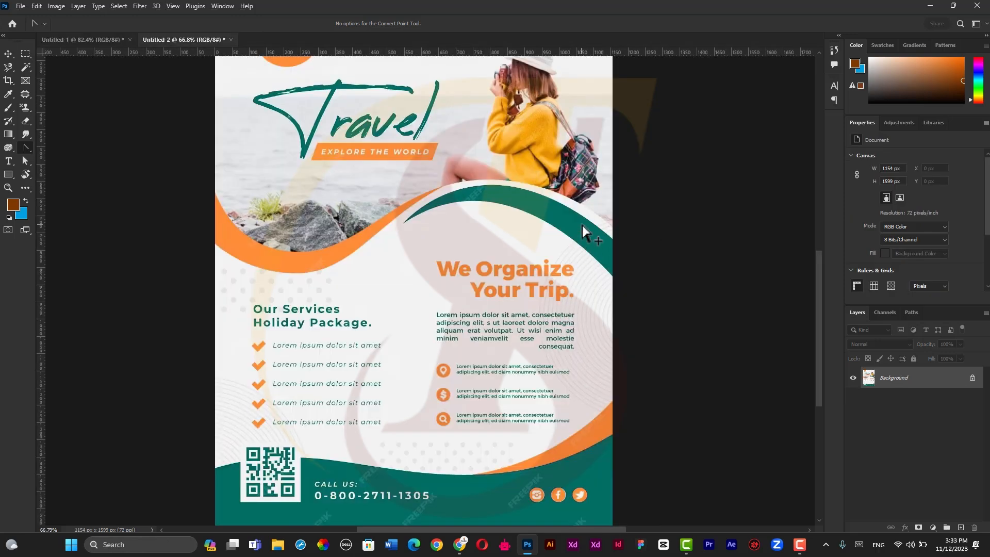
# - Trace the upper edge of the flyer's green band with one curved Pen tool segment, from its left tip to the page edge, about 608 × 161 px
pyautogui.scroll(4, 583, 235)
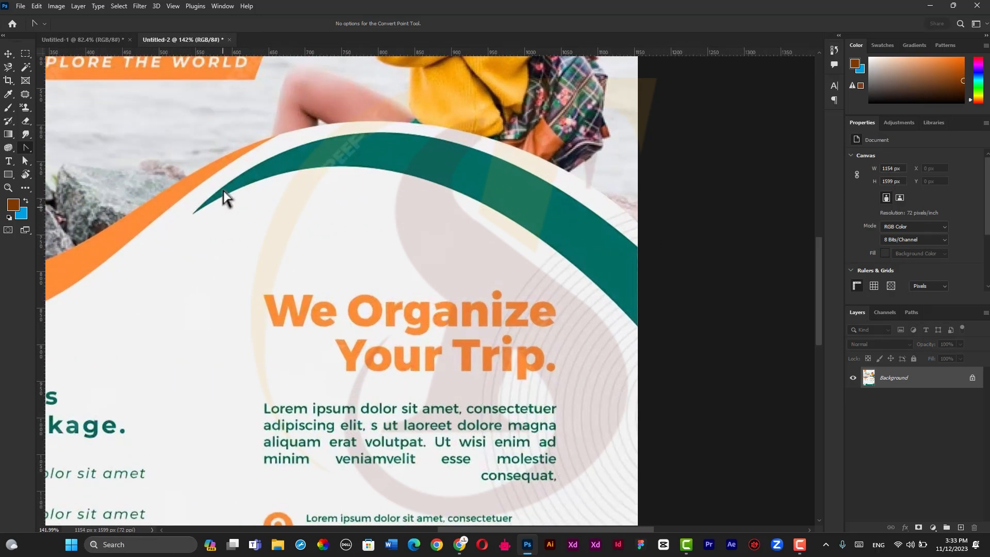
pyautogui.scroll(-2, 510, 188)
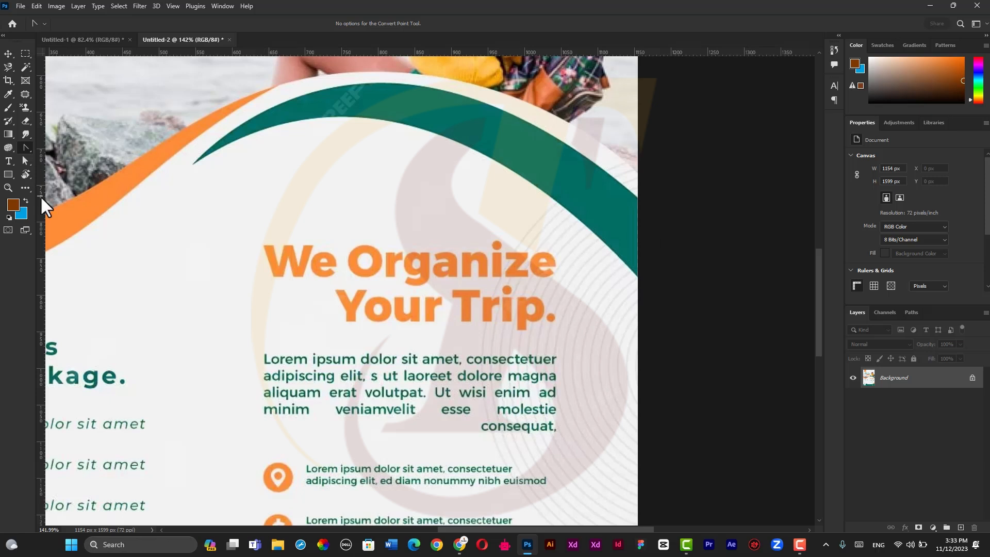
pyautogui.rightClick(23, 149)
pyautogui.click(72, 145)
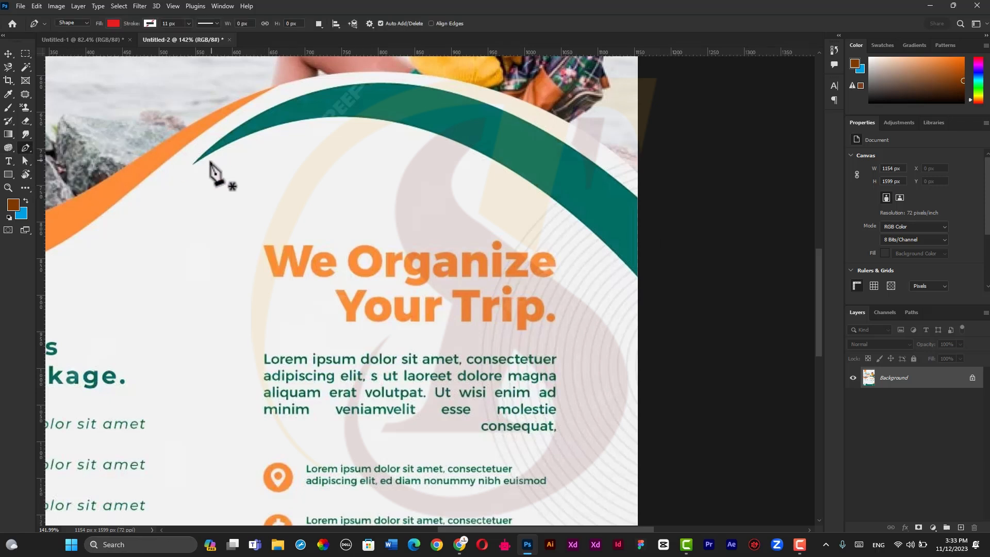
pyautogui.click(192, 163)
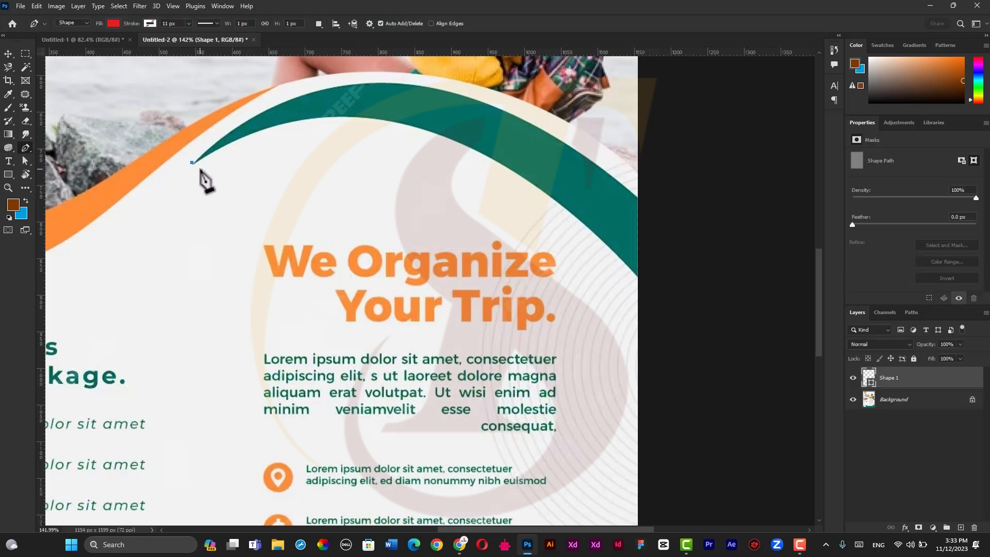
pyautogui.scroll(-5, 199, 178)
pyautogui.scroll(3, 253, 181)
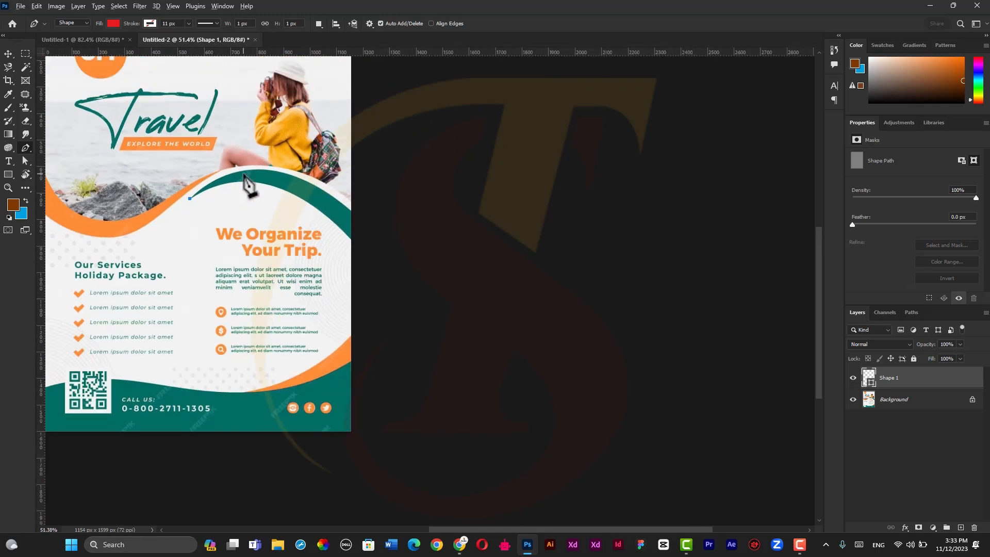
pyautogui.moveTo(401, 229); pyautogui.dragTo(536, 360)
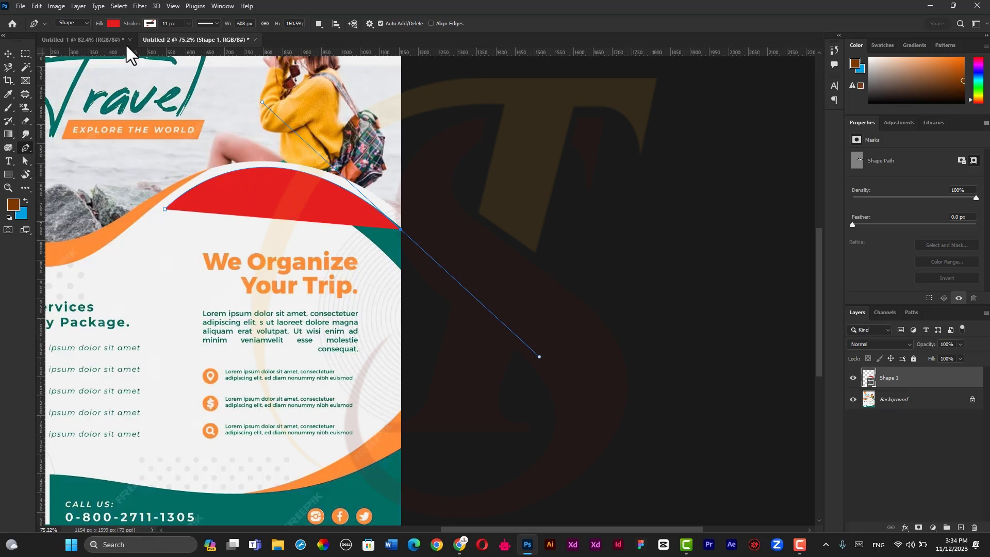
# - Set the traced curve's fill to none and give it a red stroke 16 px wide
pyautogui.click(111, 23)
pyautogui.click(52, 42)
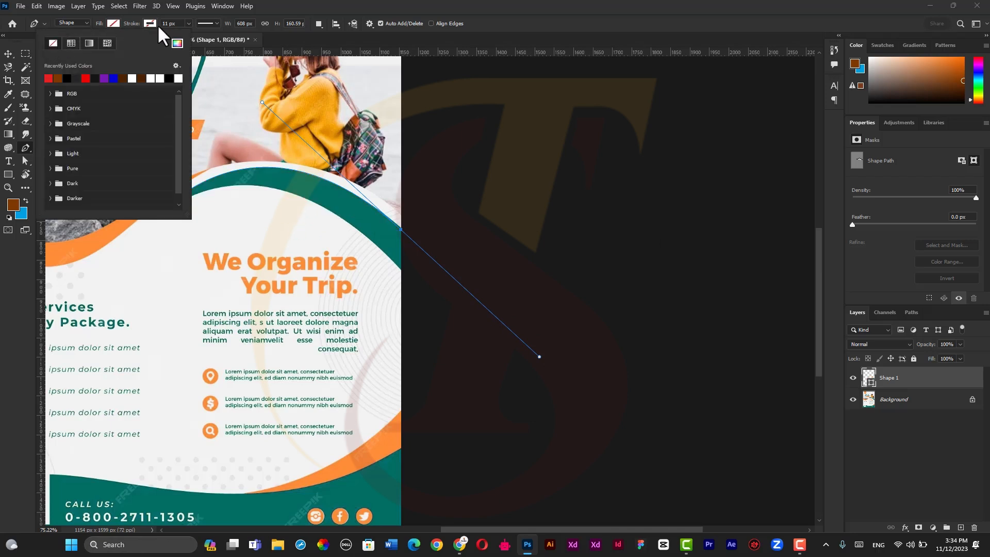
pyautogui.click(149, 23)
pyautogui.click(86, 78)
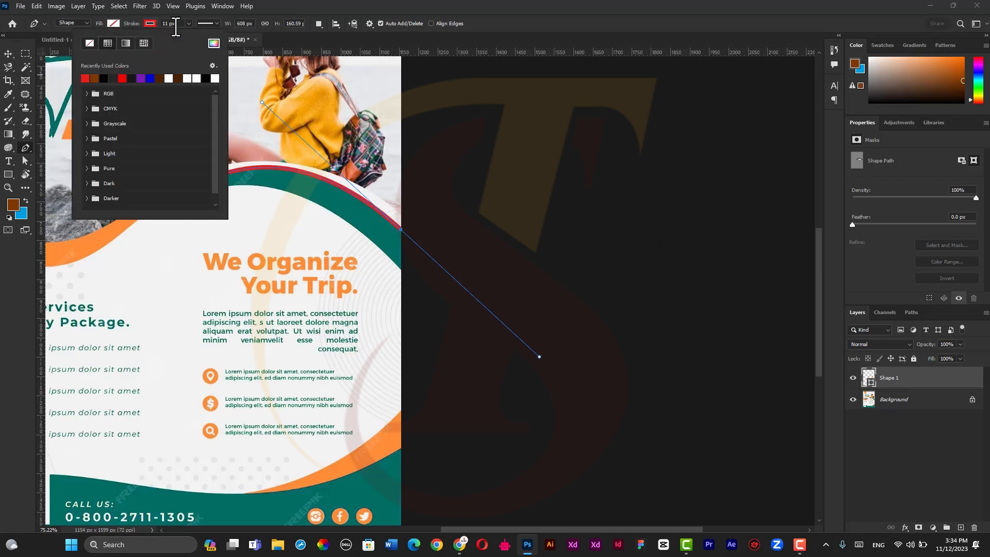
pyautogui.click(175, 25)
pyautogui.press('Up')
pyautogui.press('Up')
pyautogui.press('Return')
# - Try adding an anchor at the green band's lower corner, undo it, and remove the outgoing handle from the curve's end anchor
pyautogui.scroll(4, 176, 180)
pyautogui.scroll(2, 176, 180)
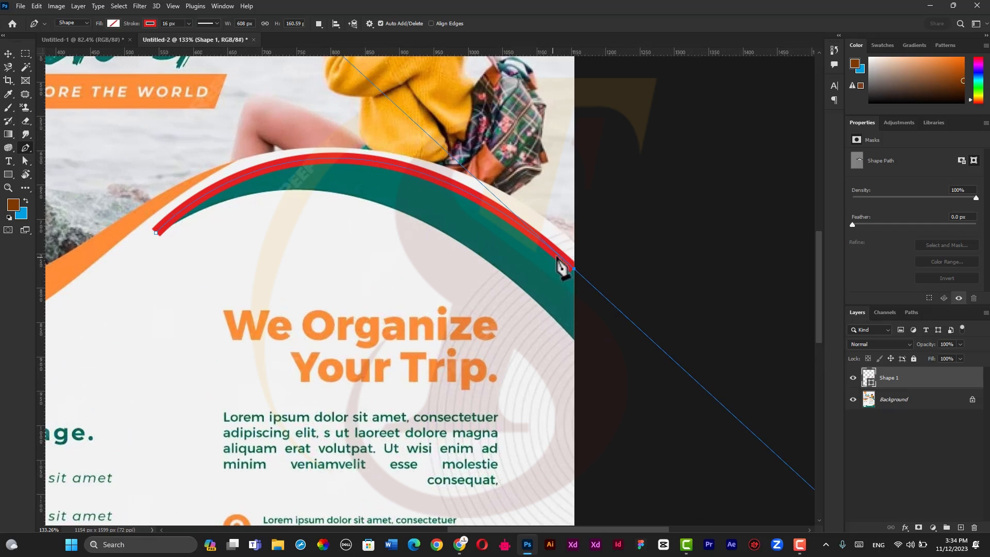
pyautogui.scroll(-2, 554, 268)
pyautogui.scroll(1, 579, 283)
pyautogui.scroll(-1, 636, 327)
pyautogui.scroll(1, 637, 327)
pyautogui.scroll(-1, 636, 327)
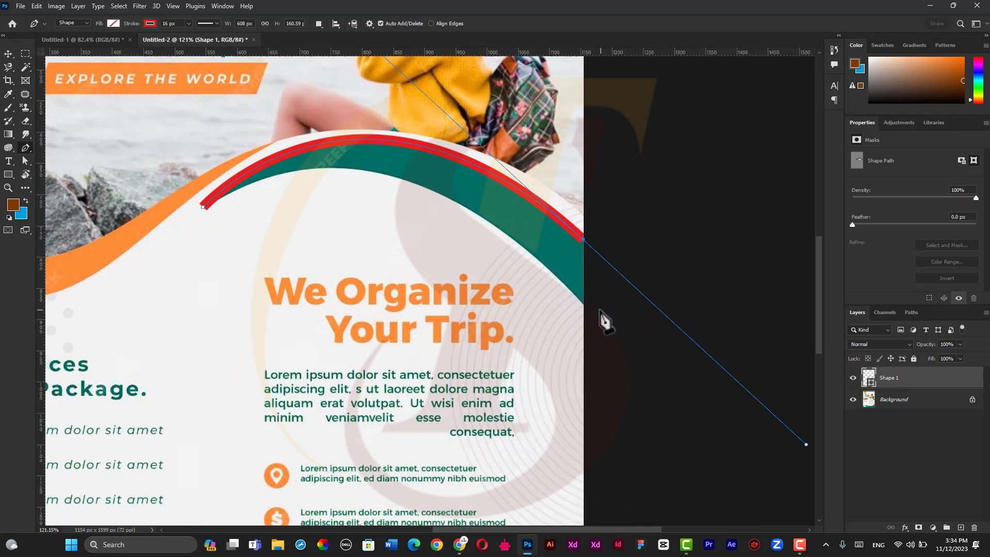
pyautogui.click(584, 308)
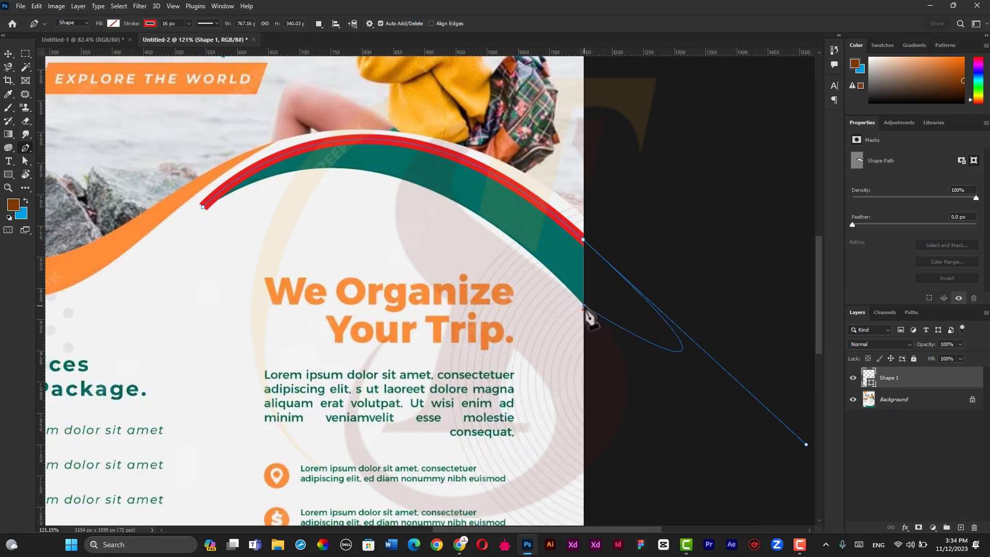
pyautogui.hotkey('ctrl', 'z')
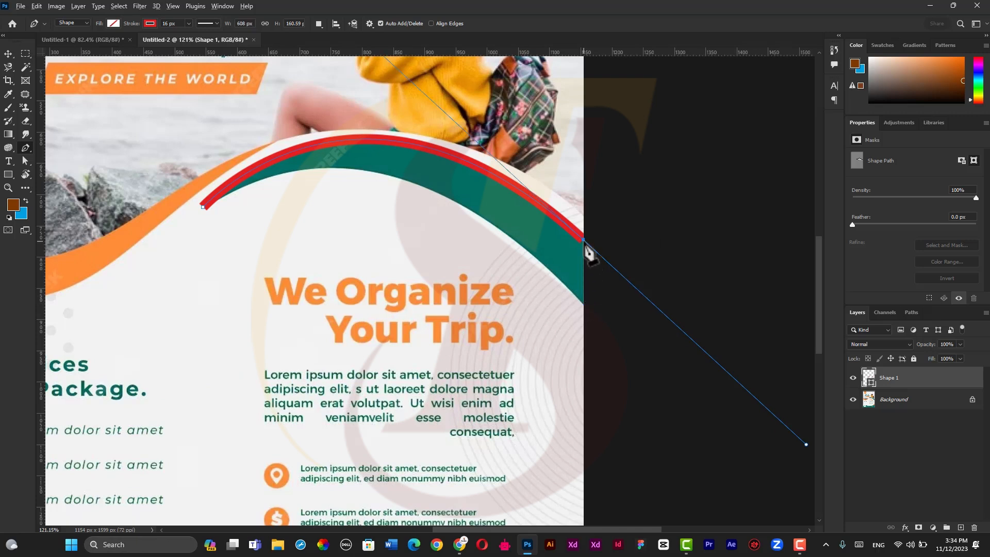
pyautogui.click(585, 241)
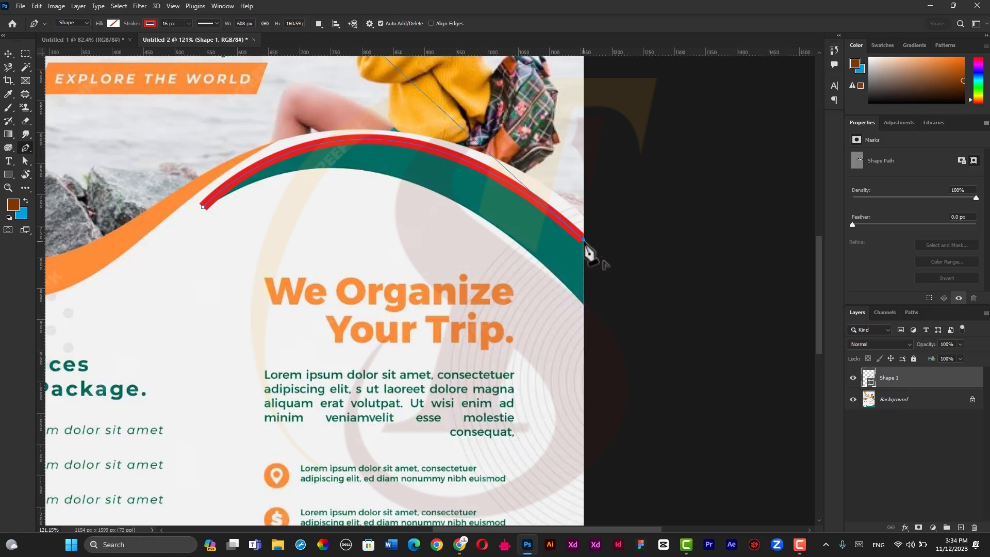
# - Complete the green band's outline with a lower anchor at the page edge and a curve closing at its left tip, about 608 × 264 px
pyautogui.click(583, 304)
pyautogui.scroll(-5, 407, 206)
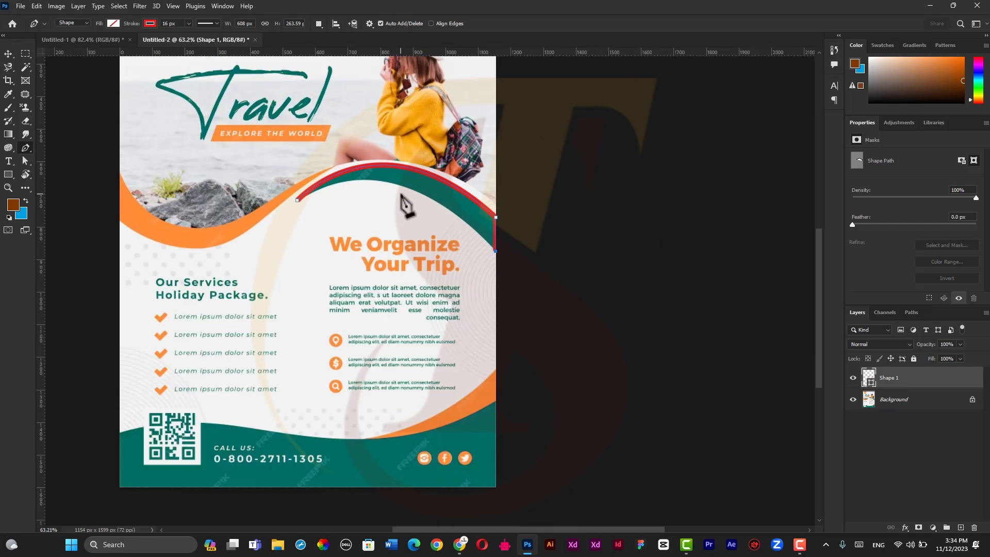
pyautogui.moveTo(297, 201)
pyautogui.mouseDown()
pyautogui.moveTo(220, 263)
pyautogui.moveTo(235, 281)
pyautogui.moveTo(200, 265)
pyautogui.moveTo(208, 280)
pyautogui.mouseUp()
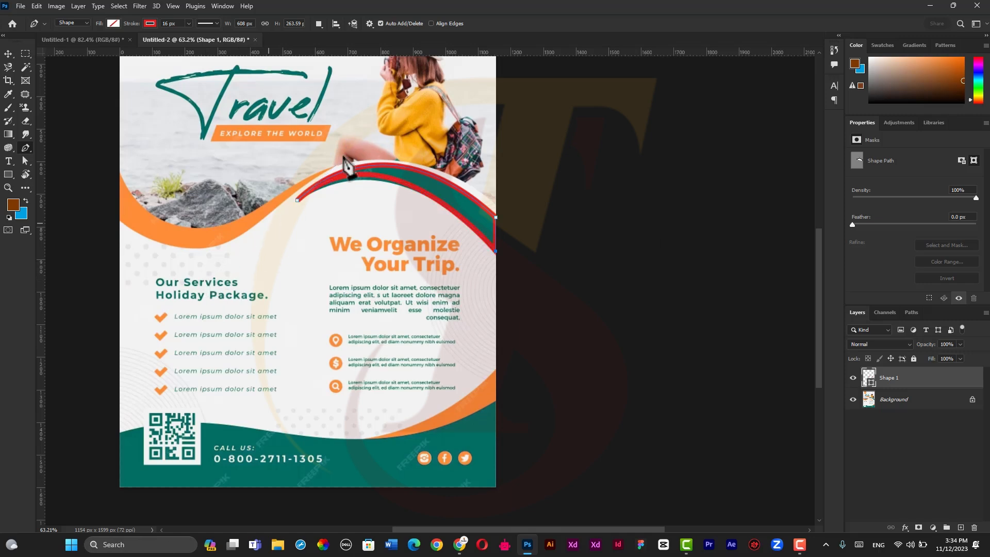
pyautogui.scroll(3, 381, 168)
pyautogui.moveTo(261, 219)
pyautogui.mouseDown()
pyautogui.moveTo(151, 328)
pyautogui.moveTo(113, 315)
pyautogui.moveTo(106, 324)
pyautogui.moveTo(106, 310)
pyautogui.mouseUp()
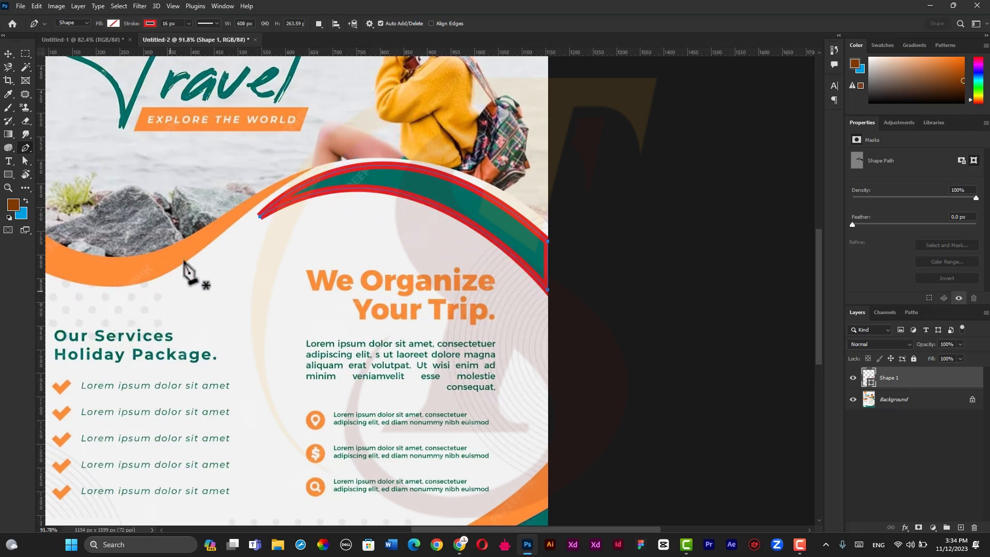
# - Give the closed band shape a red fill and set its stroke to none
pyautogui.click(113, 23)
pyautogui.click(48, 78)
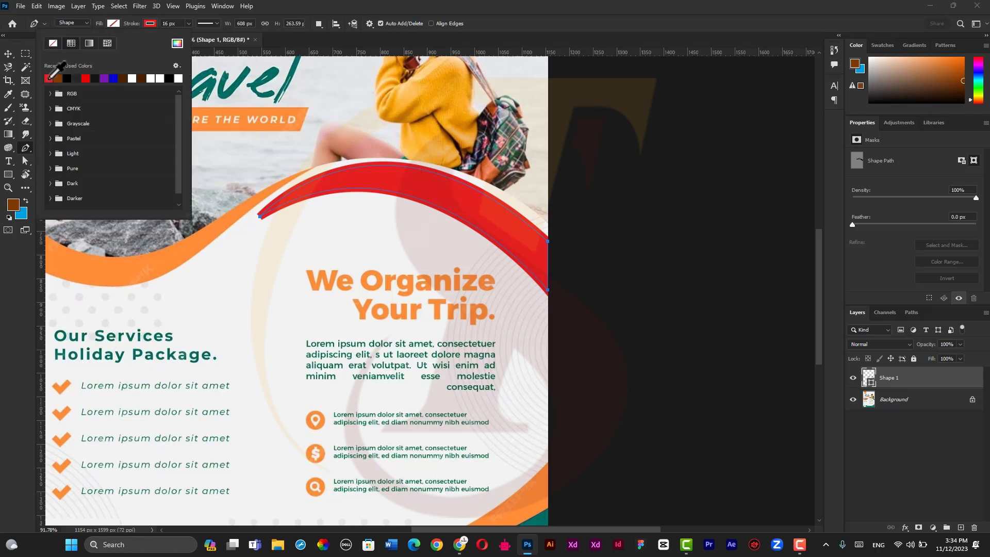
pyautogui.click(150, 23)
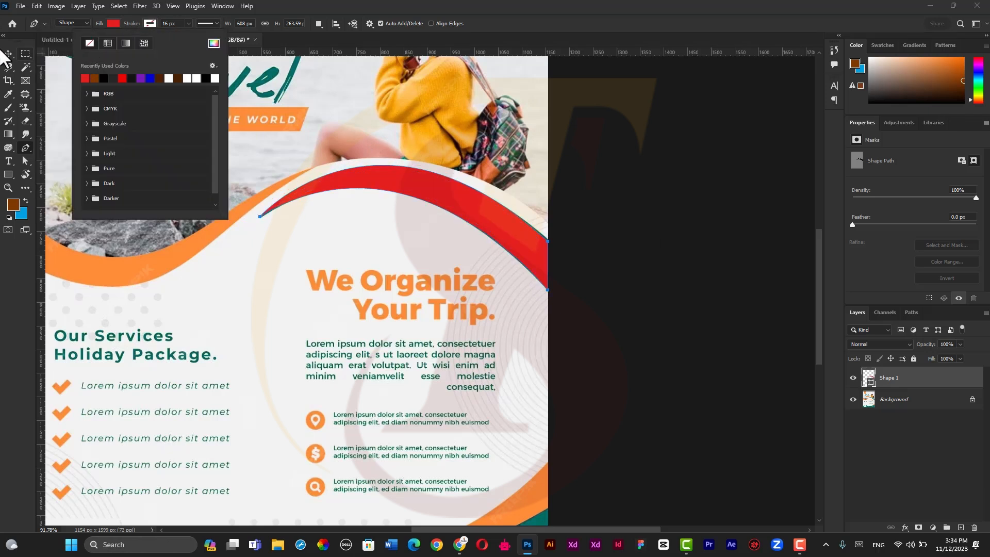
# - Move the red shape down off the green band to compare the two, and undo the move
pyautogui.click(8, 53)
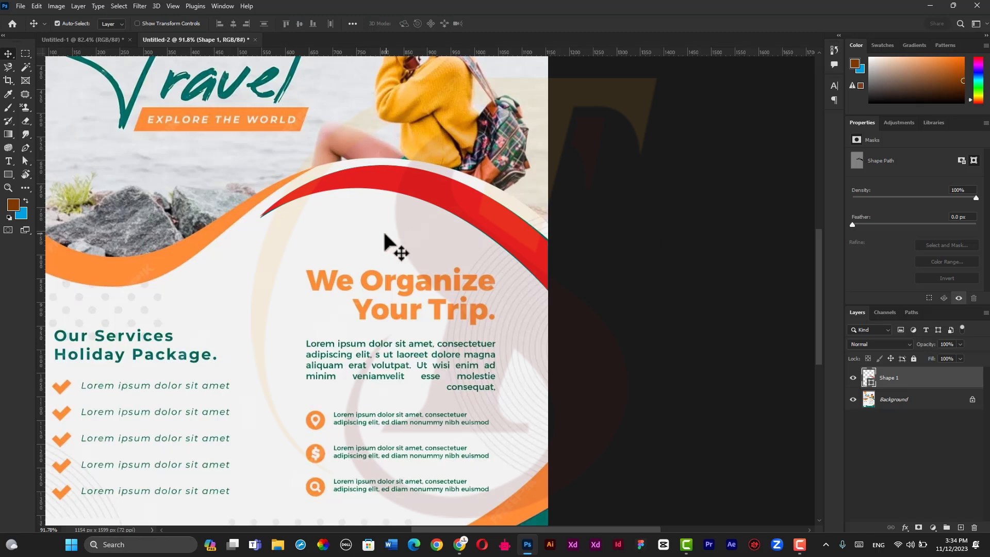
pyautogui.scroll(-1, 396, 242)
pyautogui.moveTo(443, 186); pyautogui.dragTo(409, 243)
pyautogui.scroll(3, 410, 243)
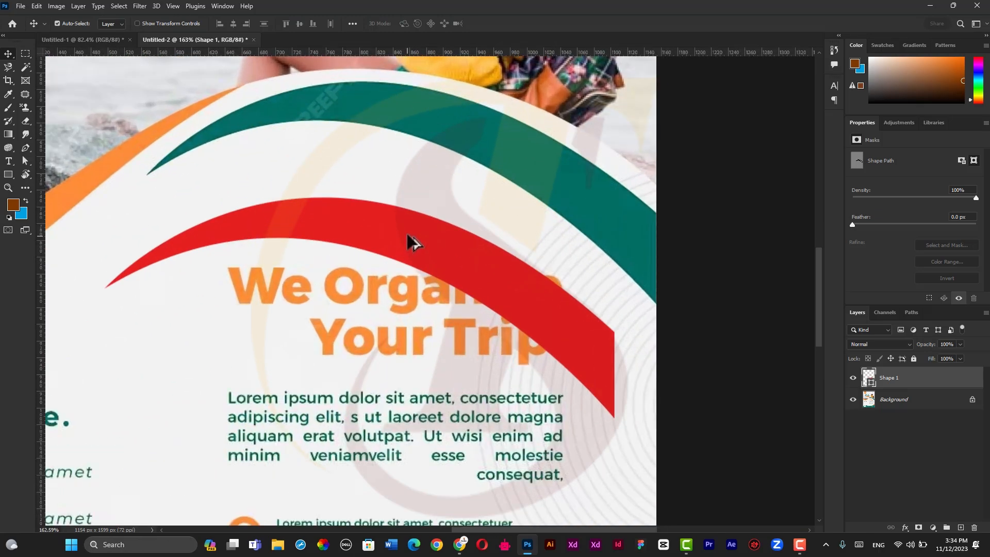
pyautogui.scroll(-1, 407, 235)
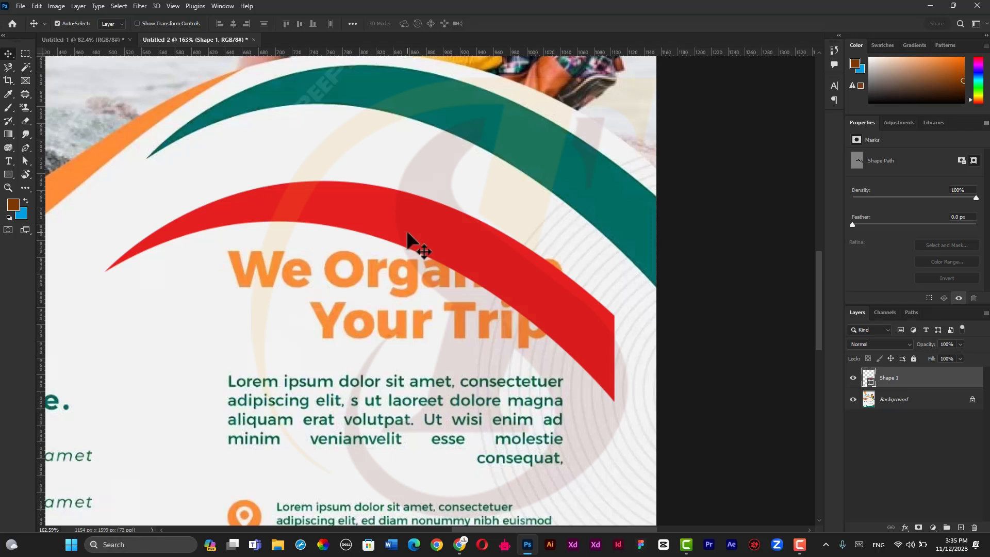
pyautogui.hotkey('ctrl', 'z')
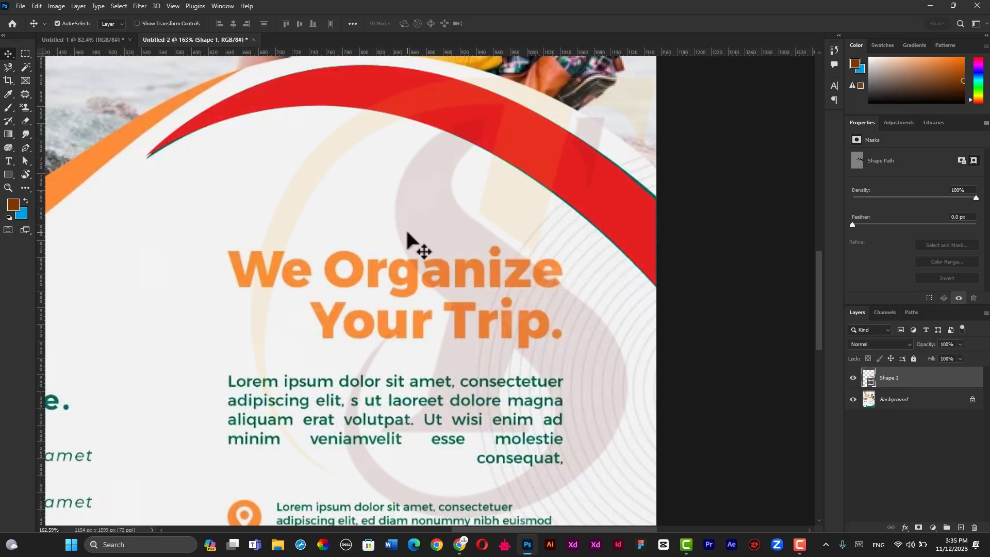
# - Nudge the red shape's upper page-edge anchor up with the Direct Selection tool until it meets the green band's upper edge
pyautogui.scroll(6, 592, 164)
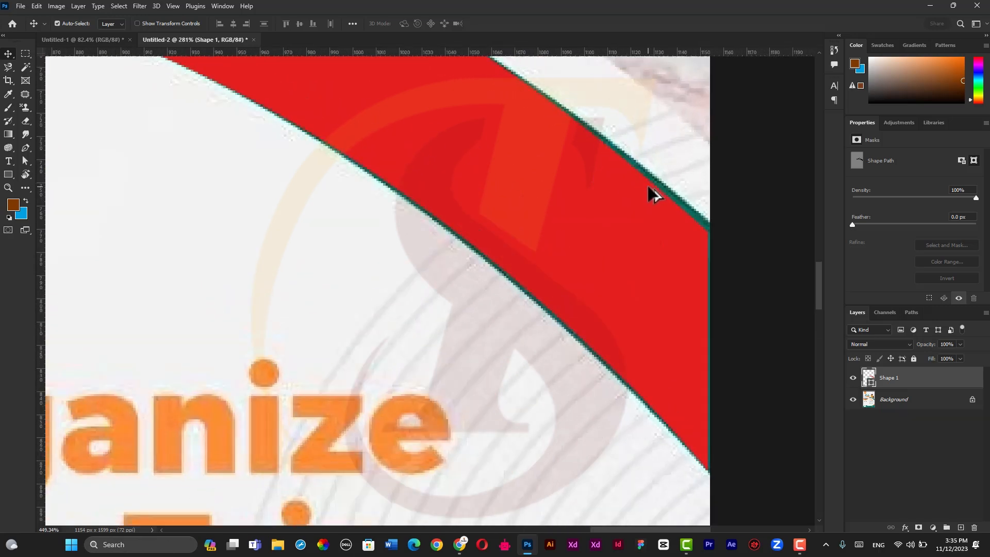
pyautogui.scroll(1, 705, 266)
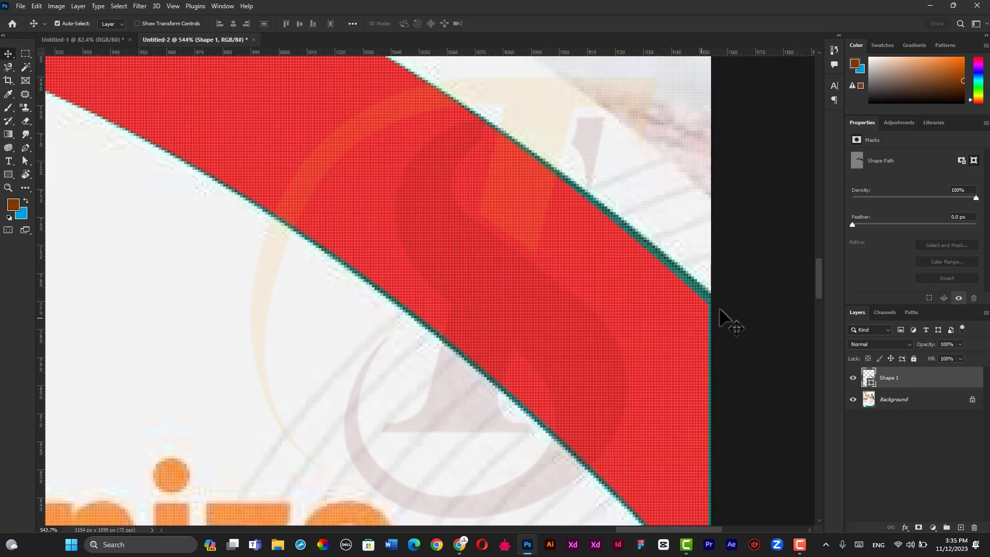
pyautogui.scroll(1, 677, 330)
pyautogui.click(24, 161)
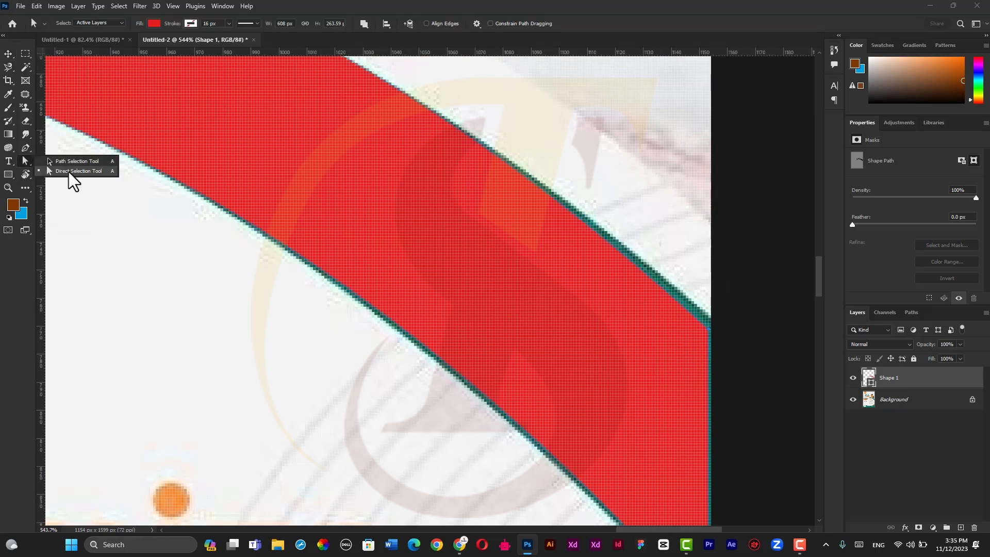
pyautogui.click(70, 172)
pyautogui.press('Up')
pyautogui.press('Up')
pyautogui.press('Up')
pyautogui.press('Up')
pyautogui.press('Up')
pyautogui.press('Up')
pyautogui.press('Up')
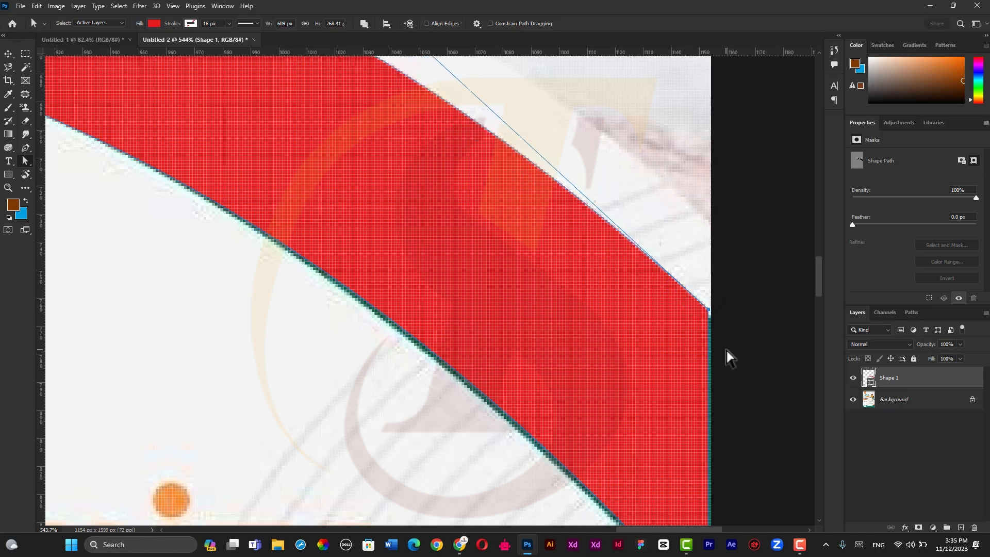
# - Nudge the shape's lower page-edge anchor down 3 px to cover the green band's lower corner
pyautogui.scroll(-6, 725, 355)
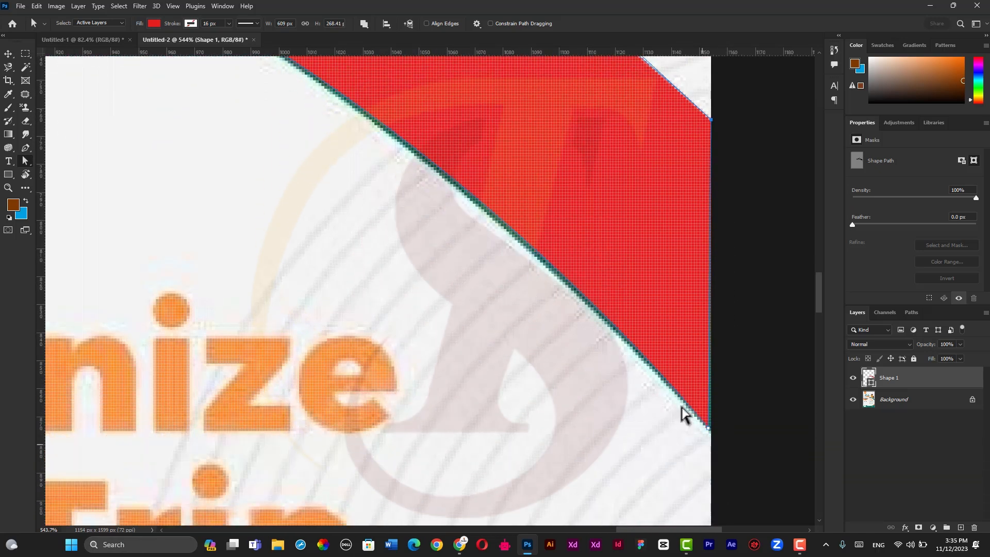
pyautogui.press('Down')
pyautogui.press('Down')
pyautogui.press('Down')
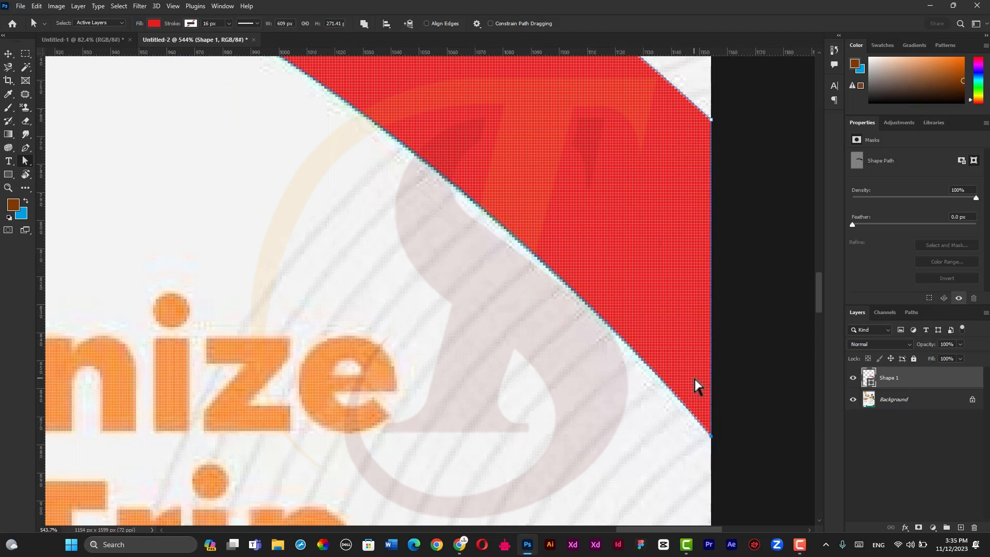
# - Select the anchor at the shape's left tip and nudge it down and right to align it with the green band's tip
pyautogui.scroll(-3, 691, 381)
pyautogui.scroll(-2, 691, 381)
pyautogui.scroll(6, 212, 263)
pyautogui.scroll(3, 212, 268)
pyautogui.moveTo(208, 261); pyautogui.dragTo(281, 349)
pyautogui.press('Down')
pyautogui.press('Down')
pyautogui.press('Right')
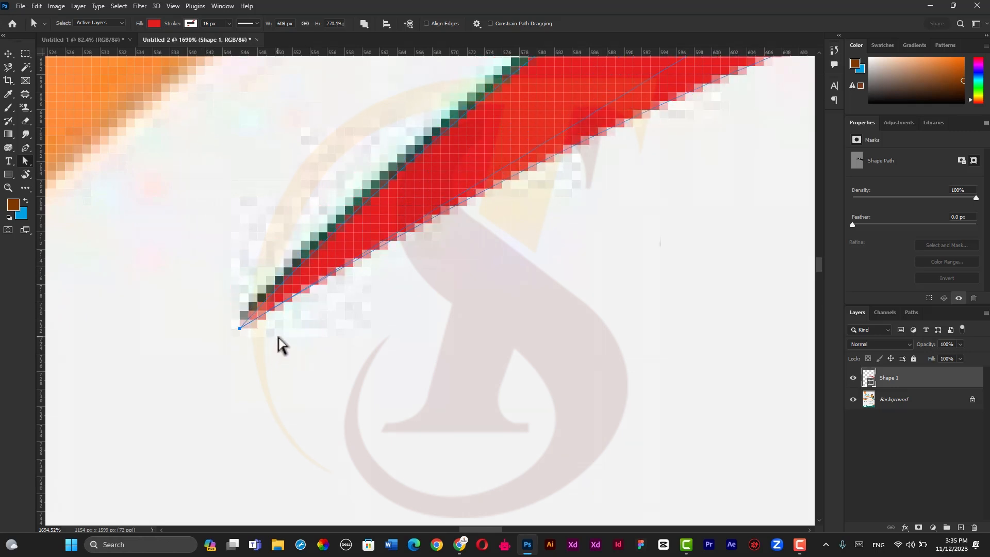
pyautogui.press('pagedown')
pyautogui.hotkey('ctrl', '0')
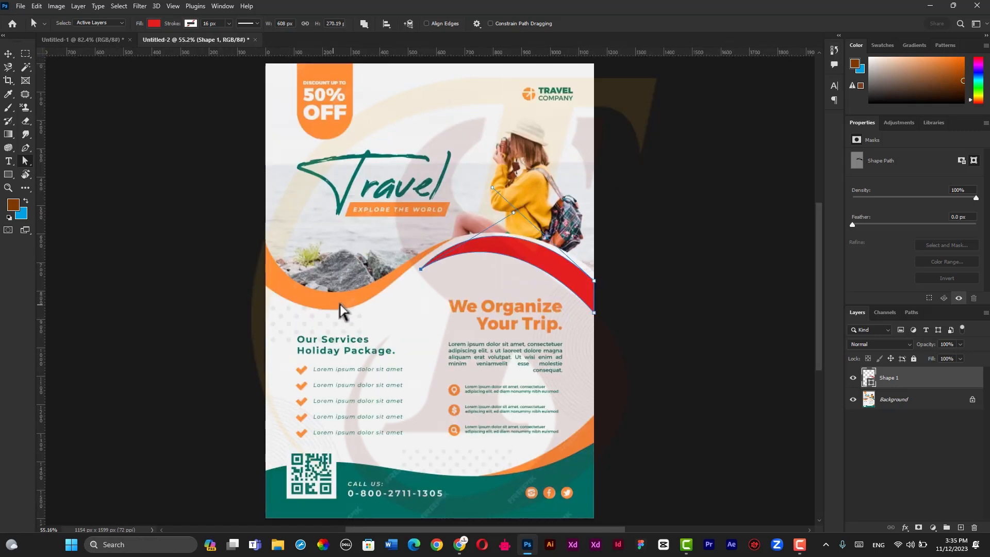
# - Move the finished red shape straight down below the green band so the two curves can be compared on the whole flyer
pyautogui.scroll(2, 601, 234)
pyautogui.scroll(2, 601, 234)
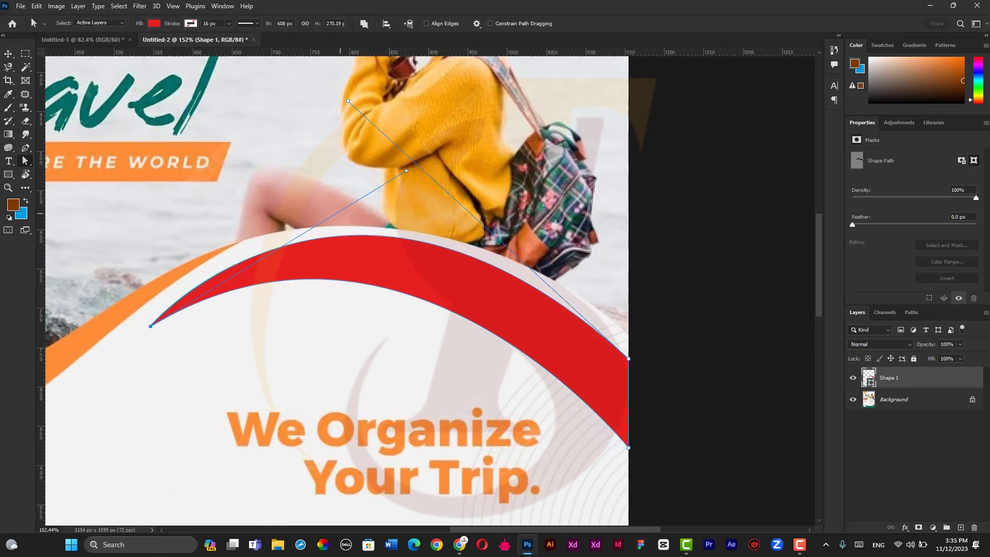
pyautogui.click(8, 54)
pyautogui.scroll(-2, 398, 294)
pyautogui.scroll(2, 444, 283)
pyautogui.moveTo(444, 274); pyautogui.dragTo(452, 354)
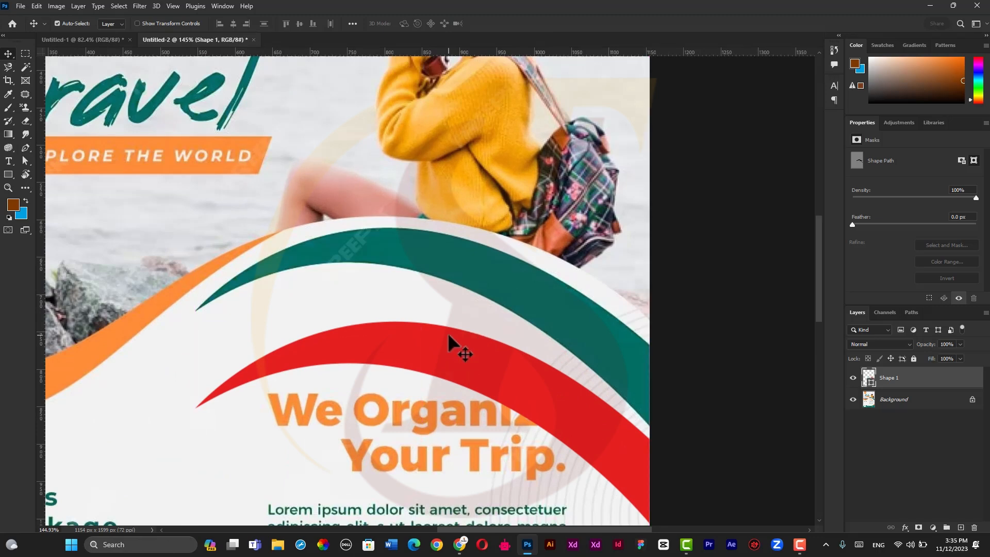
pyautogui.hotkey('ctrl', '0')
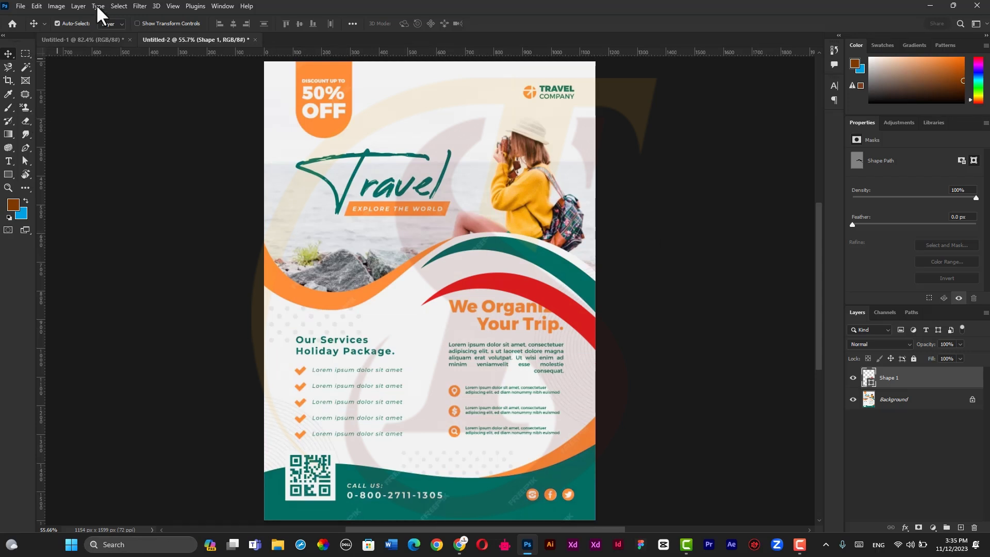
# - Switch to the Untitled-1 document and draw a closed red shape with a wavy top edge using the Pen tool, about 769 × 424 px
pyautogui.click(86, 37)
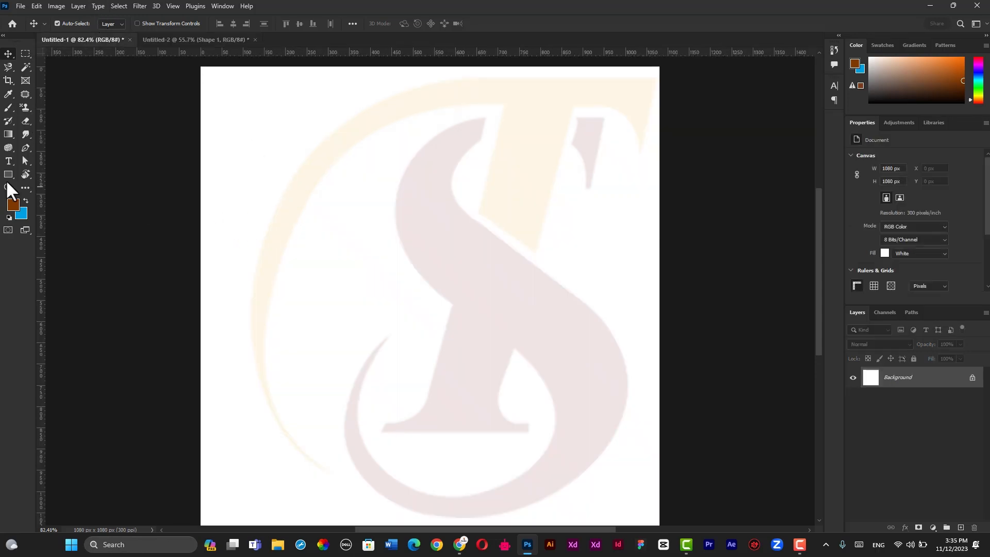
pyautogui.click(25, 149)
pyautogui.click(51, 147)
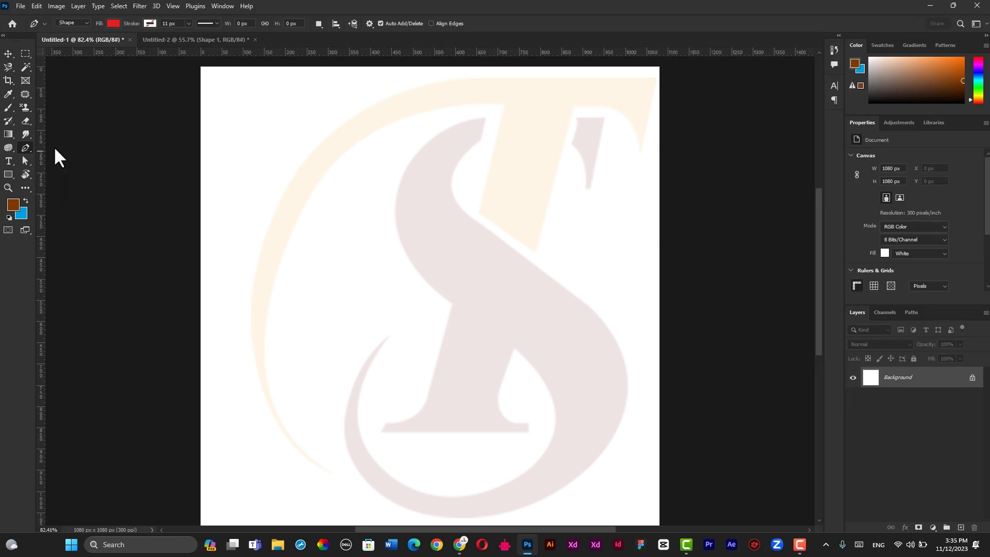
pyautogui.click(258, 203)
pyautogui.moveTo(414, 204); pyautogui.dragTo(476, 253)
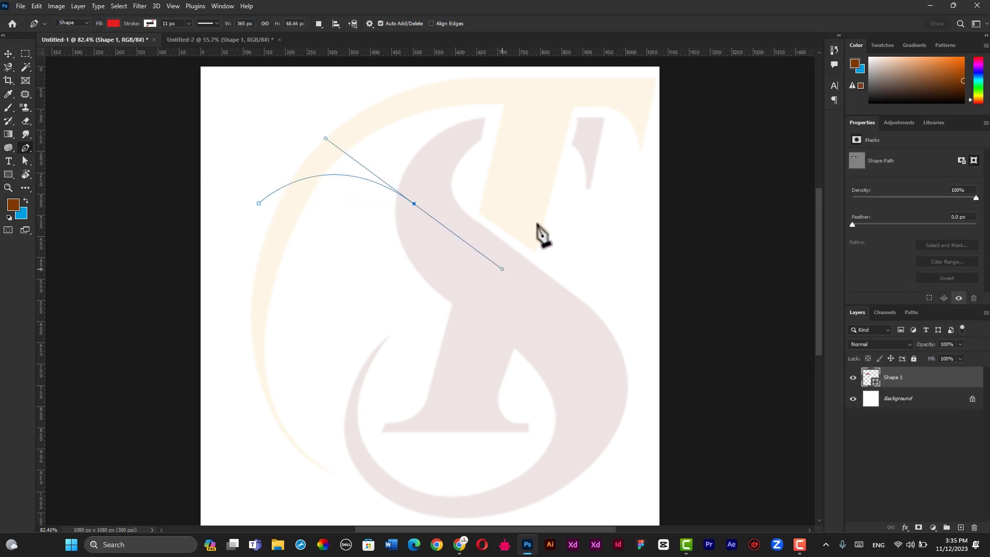
pyautogui.moveTo(582, 185); pyautogui.dragTo(585, 344)
pyautogui.click(585, 345)
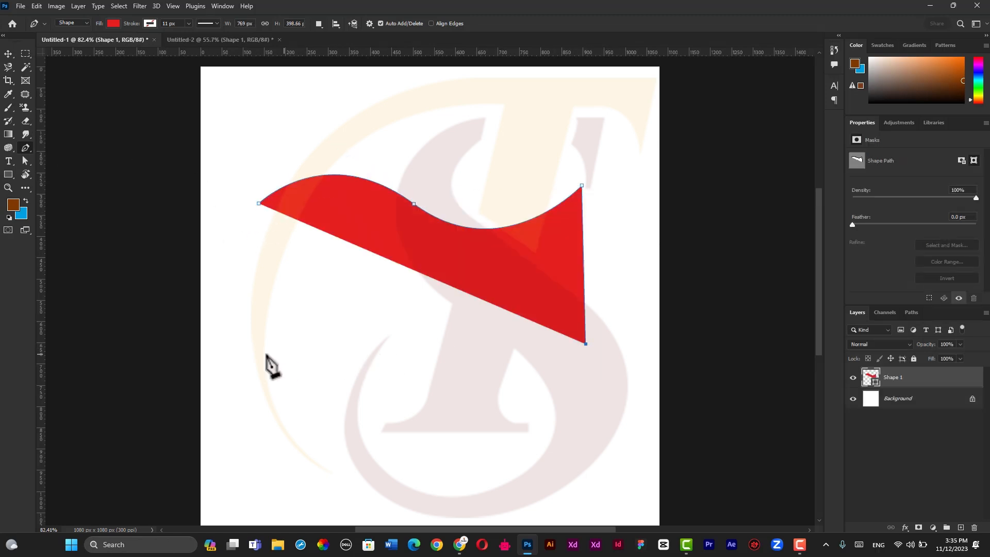
pyautogui.click(264, 354)
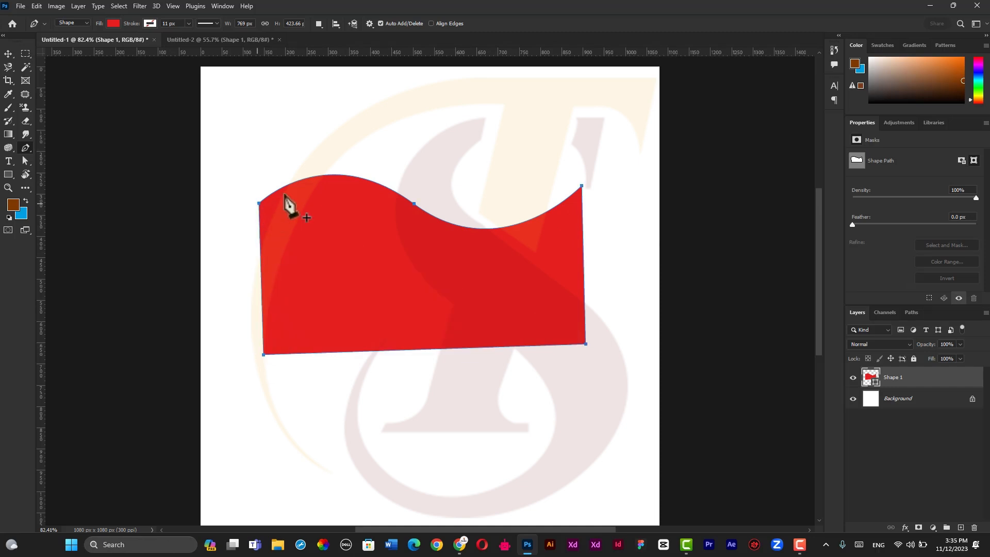
# - Add one anchor point near the wave's crest and another near its trough with the Add Anchor Point tool
pyautogui.scroll(5, 438, 195)
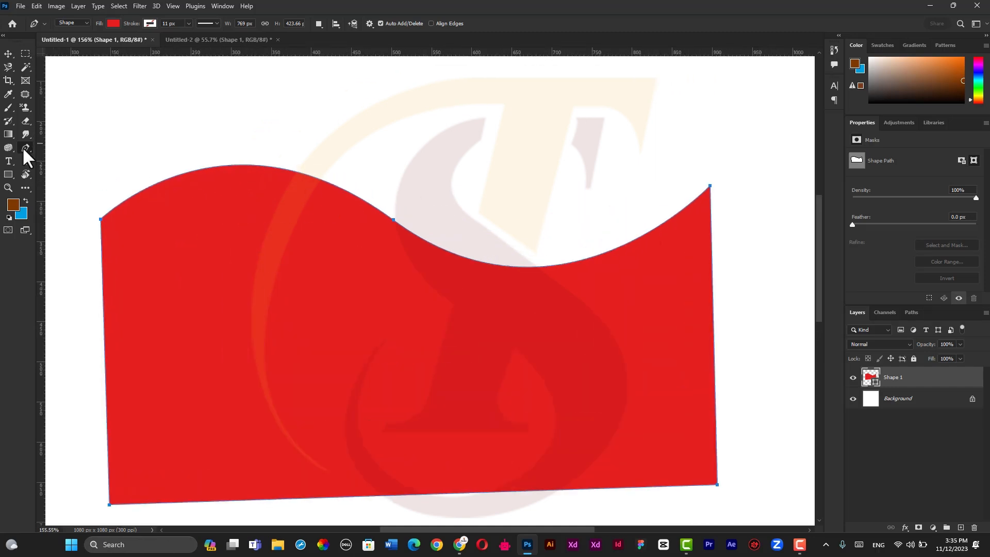
pyautogui.rightClick(21, 148)
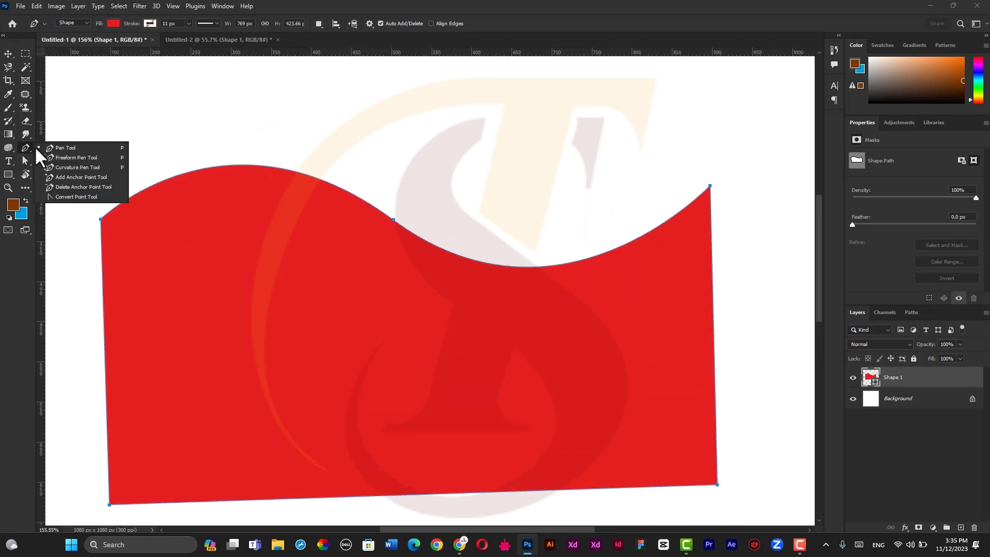
pyautogui.click(94, 177)
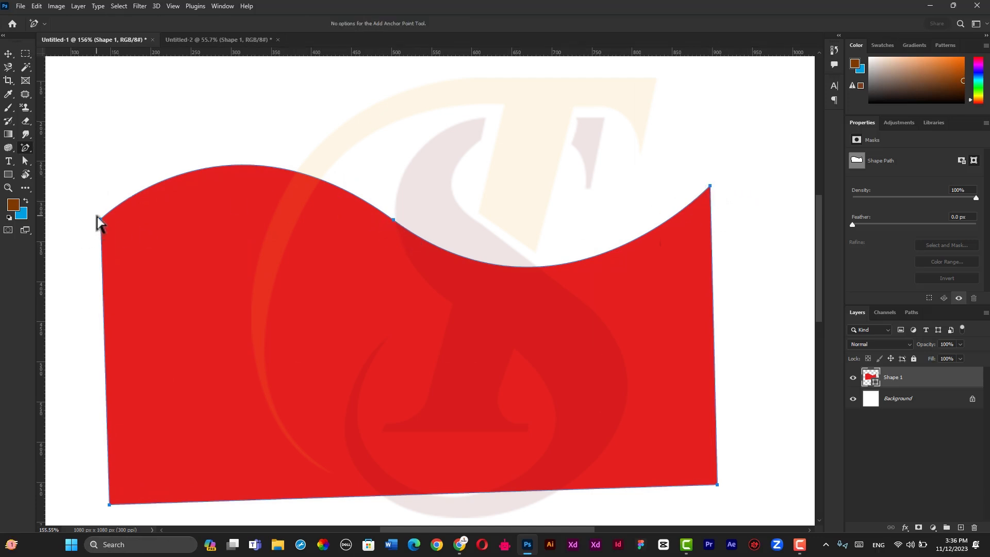
pyautogui.click(222, 166)
pyautogui.click(578, 261)
# - Delete the wave's middle, crest and trough anchors with the Delete Anchor Point tool, leaving only the four corner anchors
pyautogui.rightClick(25, 145)
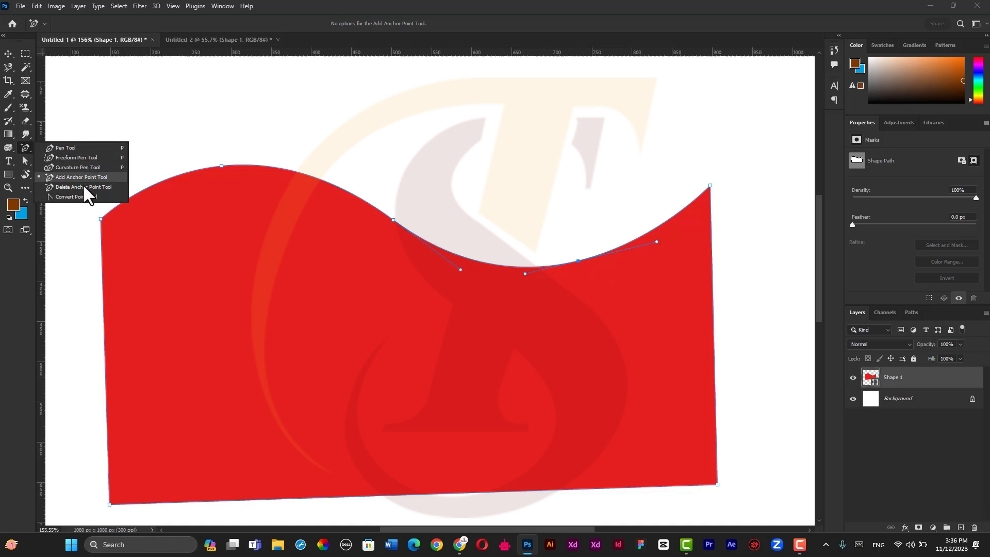
pyautogui.click(64, 187)
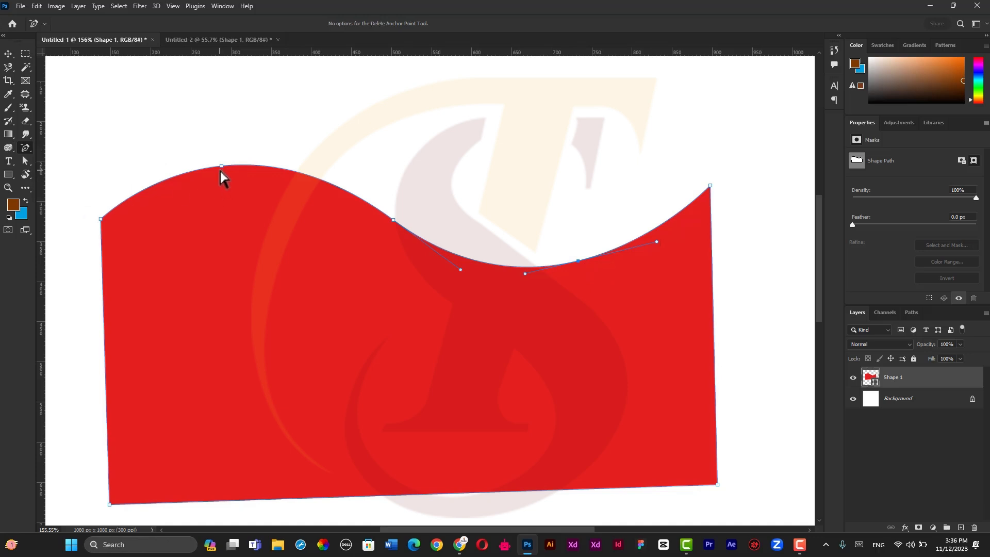
pyautogui.click(394, 219)
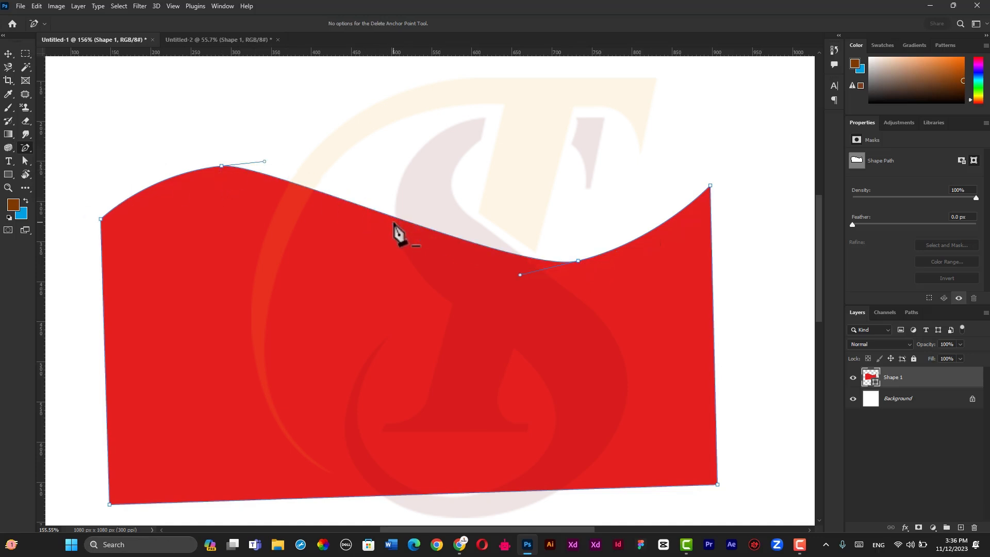
pyautogui.click(222, 165)
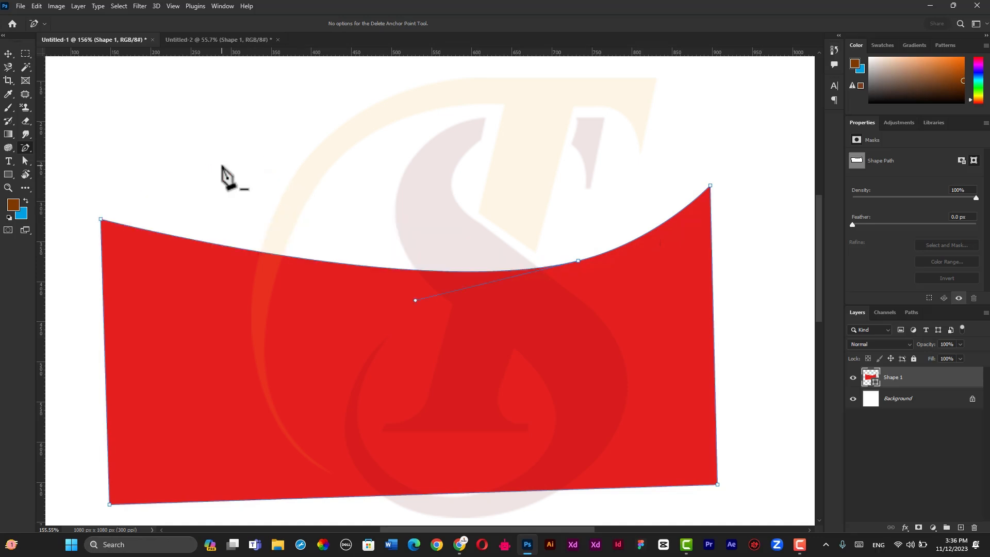
pyautogui.click(579, 262)
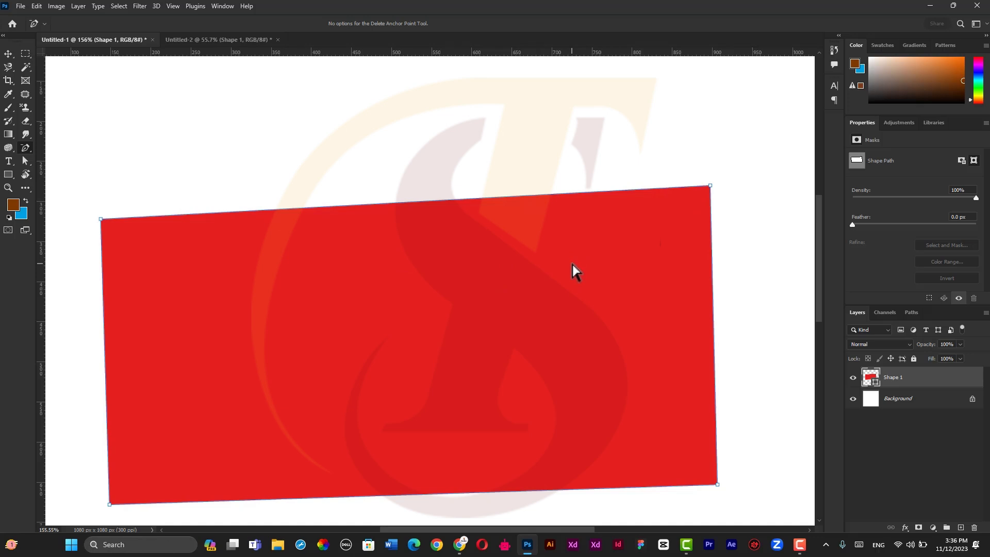
pyautogui.click(435, 242)
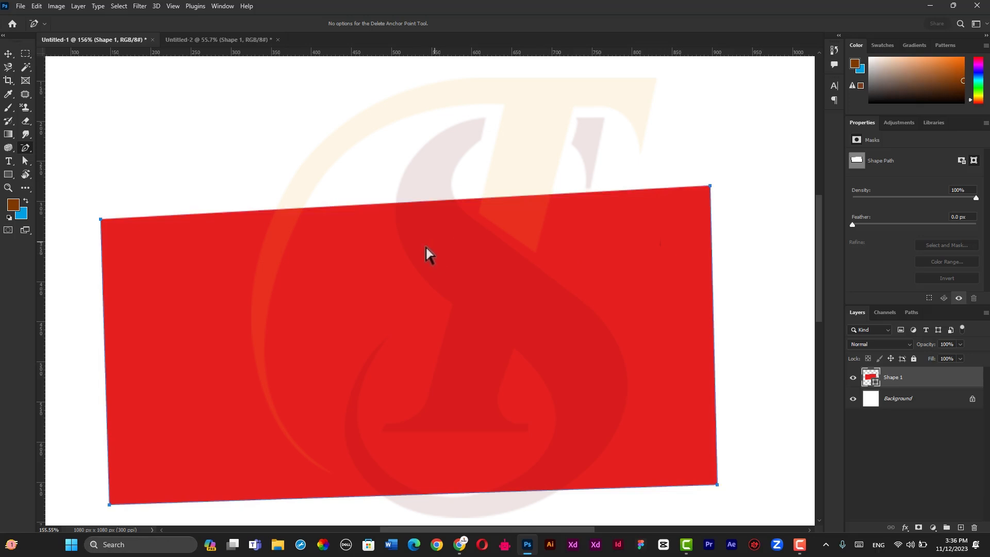
pyautogui.click(8, 54)
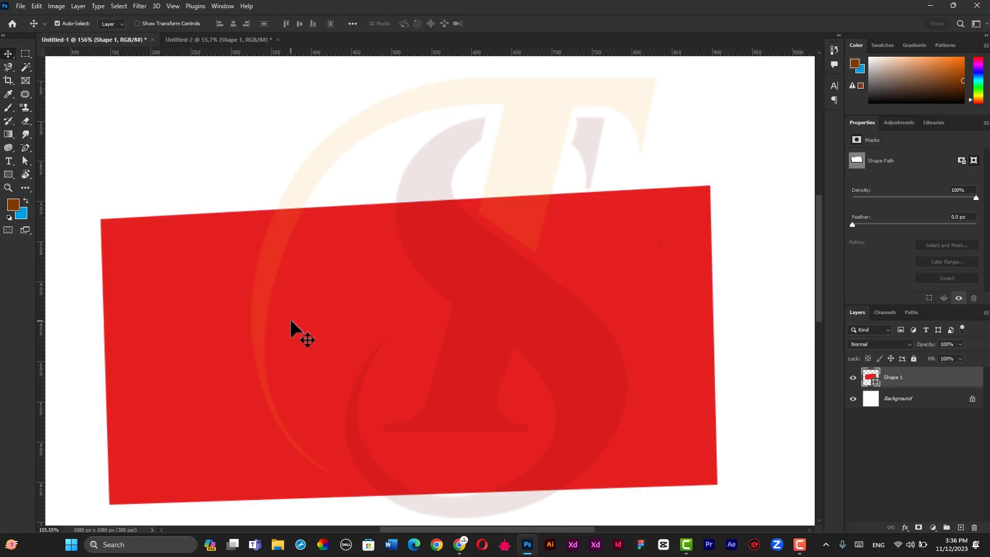
# - Delete the four-cornered red shape and draw a closed irregular red shape about 361 × 351 px with the Freeform Pen tool
pyautogui.press('Delete')
pyautogui.click(23, 148)
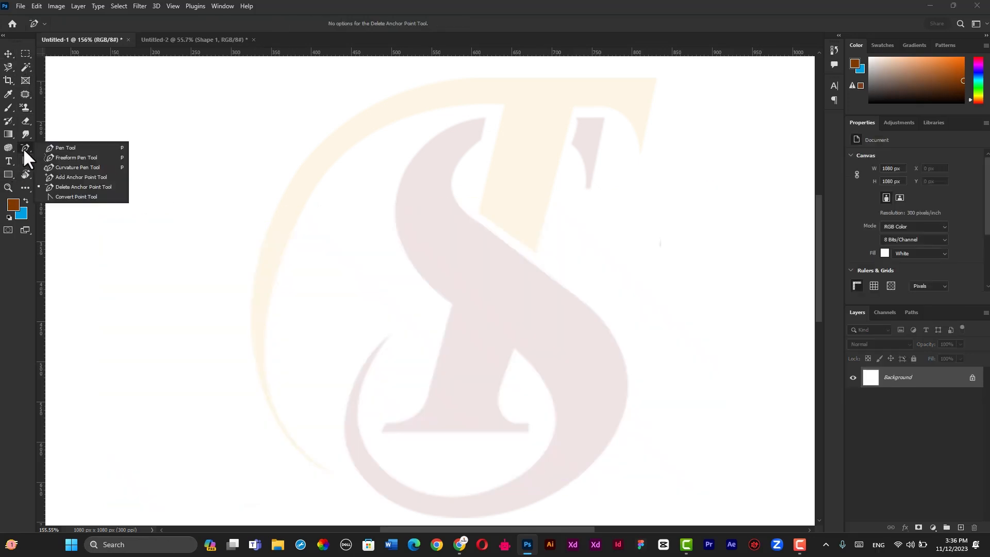
pyautogui.click(78, 158)
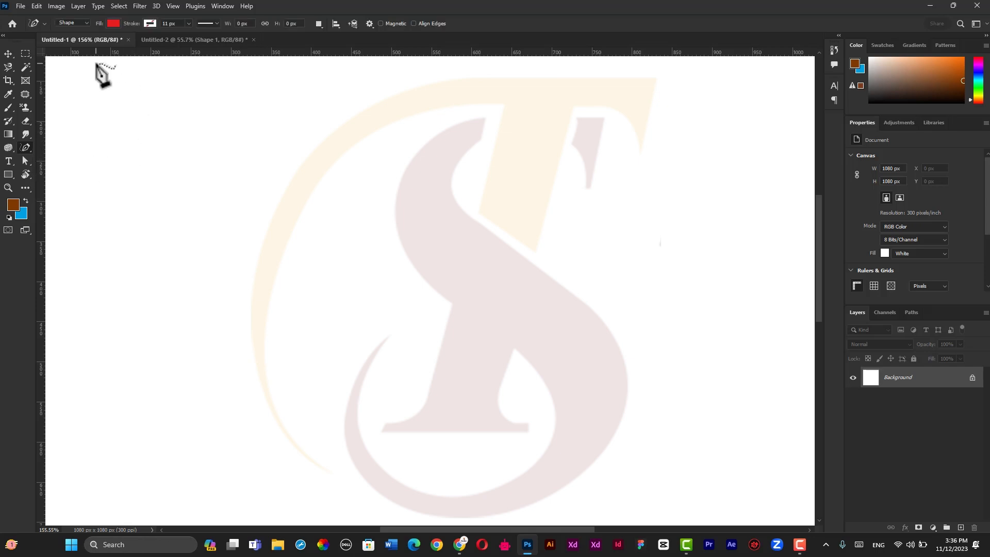
pyautogui.moveTo(264, 164)
pyautogui.mouseDown()
pyautogui.moveTo(214, 196)
pyautogui.moveTo(200, 230)
pyautogui.moveTo(211, 261)
pyautogui.moveTo(307, 267)
pyautogui.moveTo(309, 316)
pyautogui.moveTo(253, 339)
pyautogui.moveTo(224, 372)
pyautogui.moveTo(278, 415)
pyautogui.moveTo(449, 402)
pyautogui.moveTo(483, 251)
pyautogui.moveTo(410, 229)
pyautogui.moveTo(360, 179)
pyautogui.moveTo(307, 157)
pyautogui.moveTo(264, 165)
pyautogui.mouseUp()
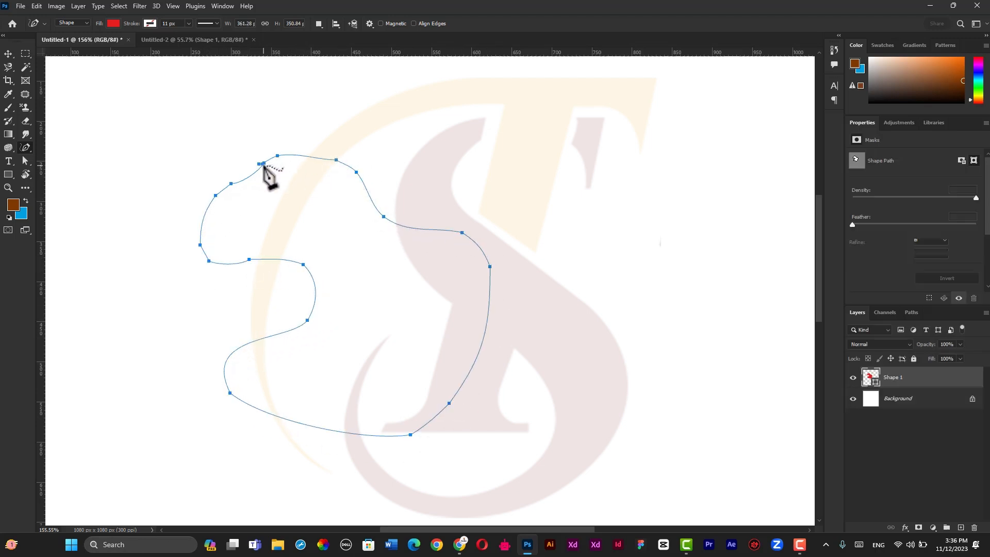
# - Move the freeform red shape to the right and slightly up, and delete it from the canvas
pyautogui.click(9, 54)
pyautogui.moveTo(311, 203); pyautogui.dragTo(472, 172)
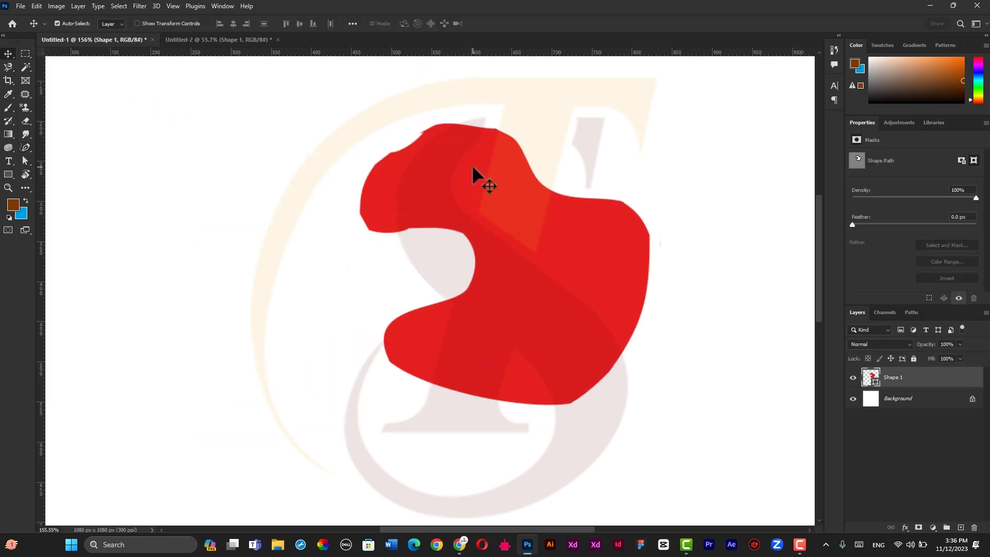
pyautogui.press('Delete')
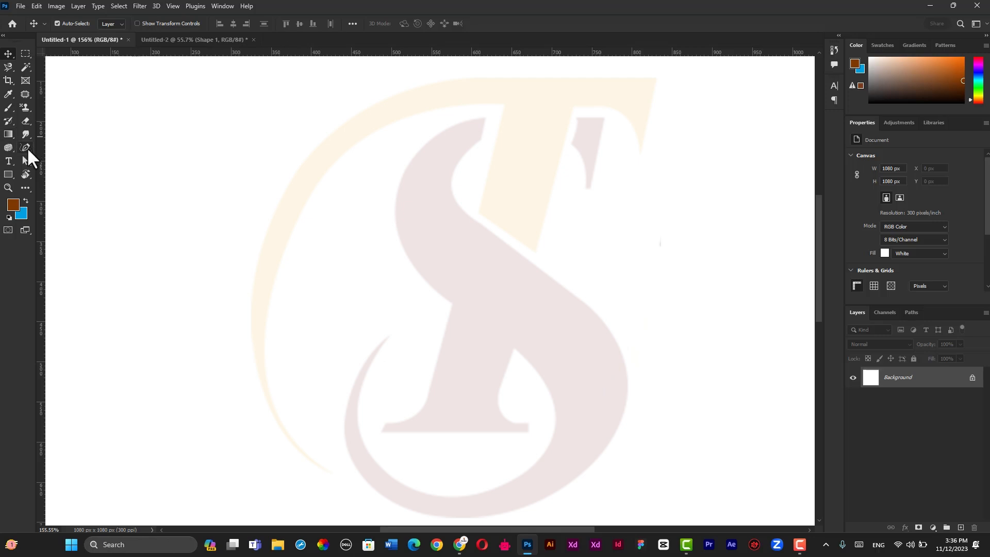
# - Draw a closed red shape with eight anchor points and a deep notch in its upper edge using the Curvature Pen tool, about 537 × 318 px
pyautogui.click(26, 147)
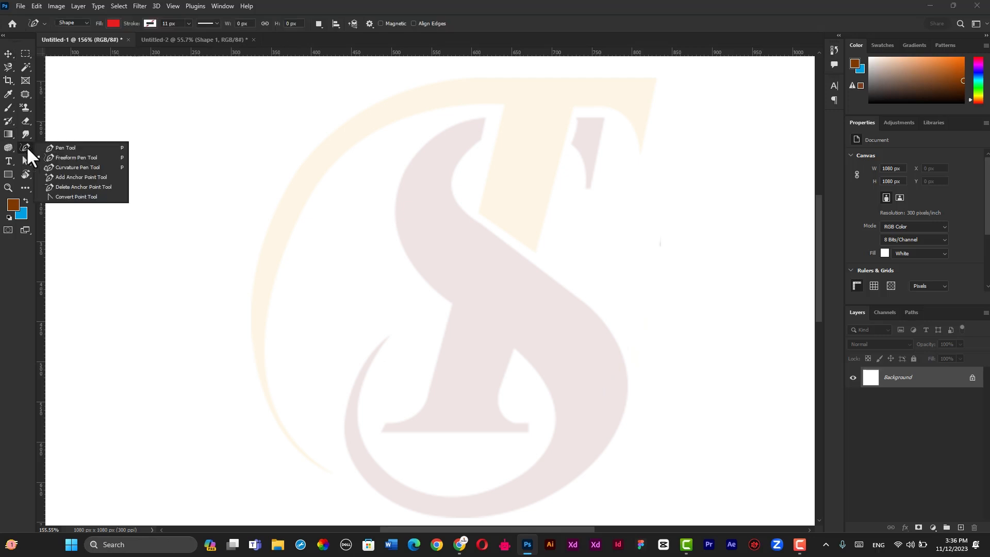
pyautogui.click(69, 167)
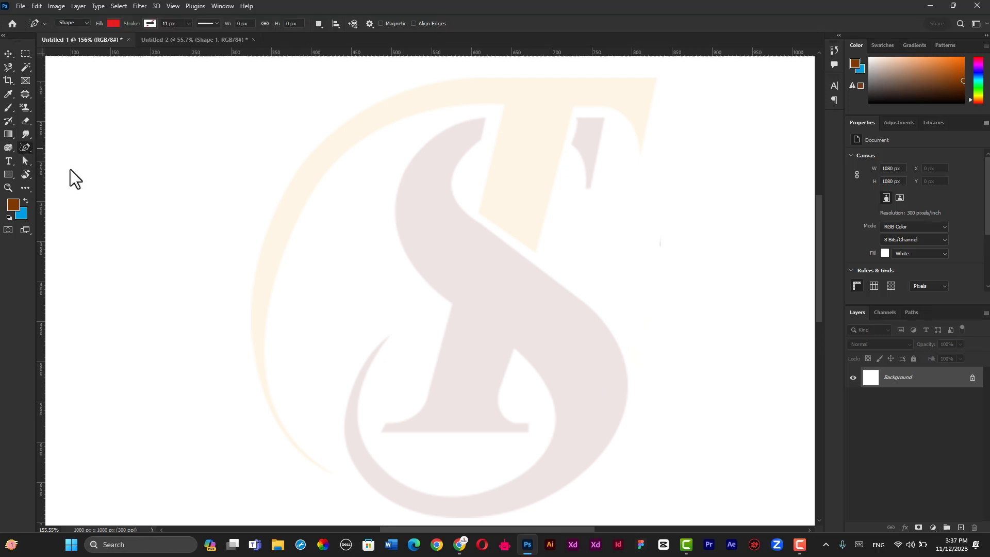
pyautogui.click(279, 163)
pyautogui.click(206, 261)
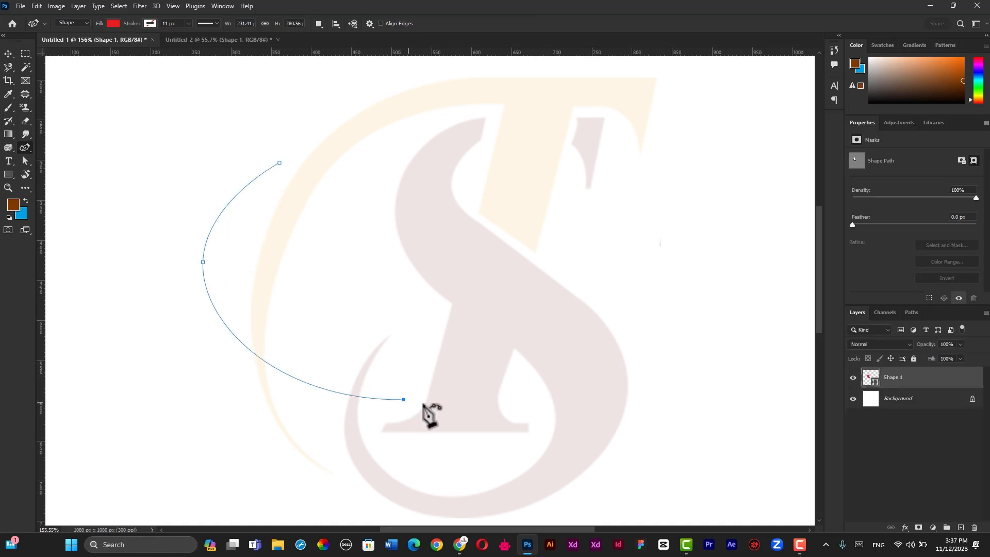
pyautogui.click(404, 399)
pyautogui.click(632, 228)
pyautogui.click(526, 206)
pyautogui.click(391, 297)
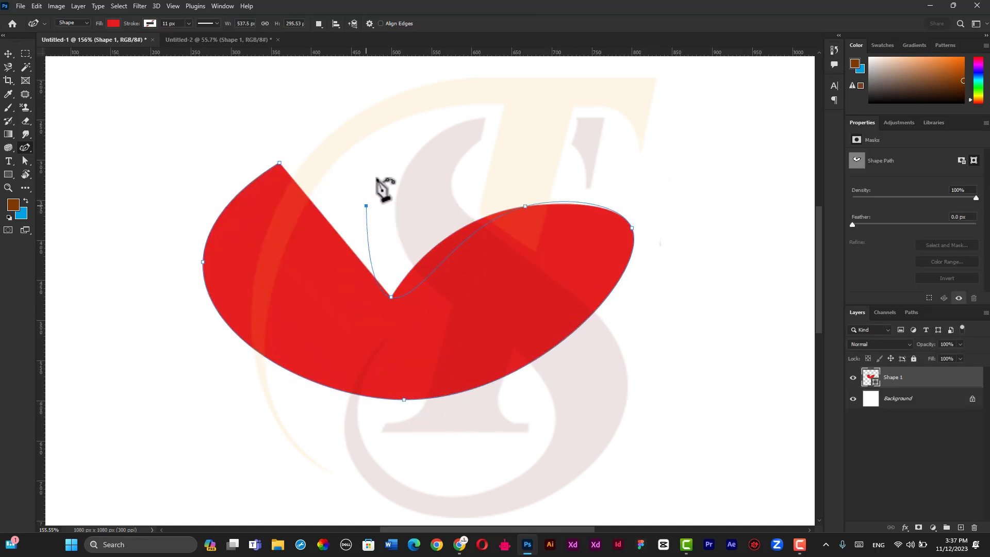
pyautogui.click(366, 206)
pyautogui.click(351, 150)
pyautogui.click(279, 162)
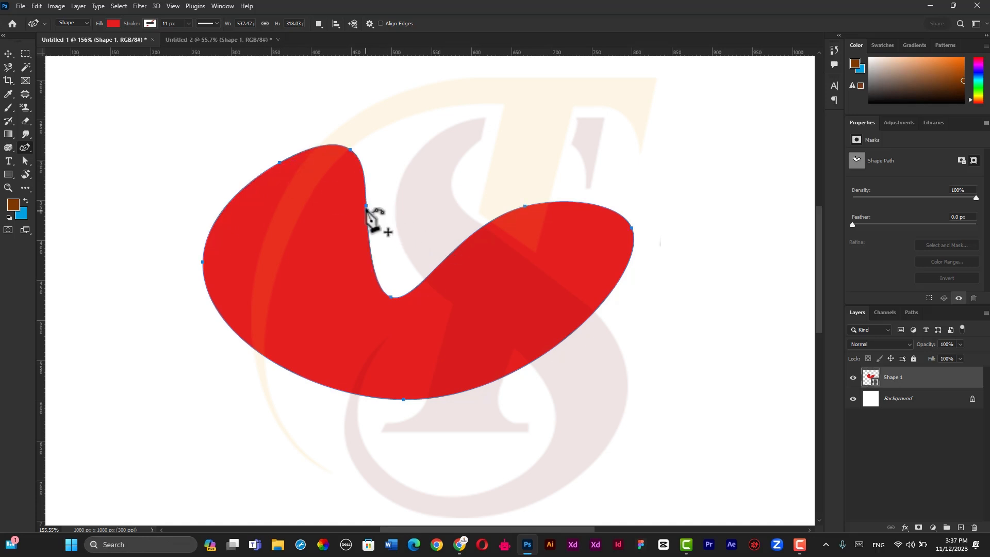
# - Reshape the shape's upper edge into a hump and a pointed right tip about 486 px wide overall by moving four of its curvature anchors
pyautogui.moveTo(366, 206); pyautogui.dragTo(283, 265)
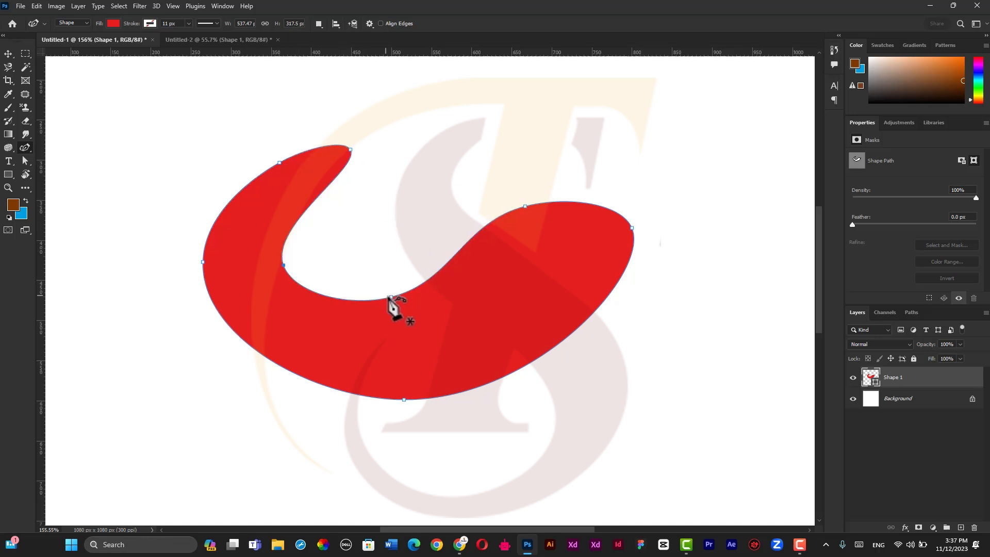
pyautogui.moveTo(390, 299); pyautogui.dragTo(404, 243)
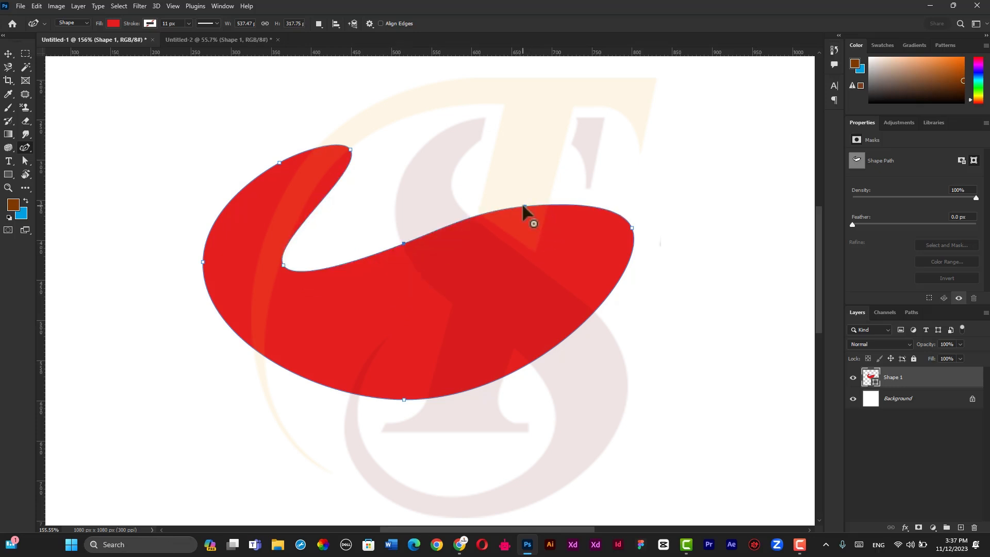
pyautogui.moveTo(524, 205); pyautogui.dragTo(428, 313)
pyautogui.moveTo(632, 229); pyautogui.dragTo(592, 279)
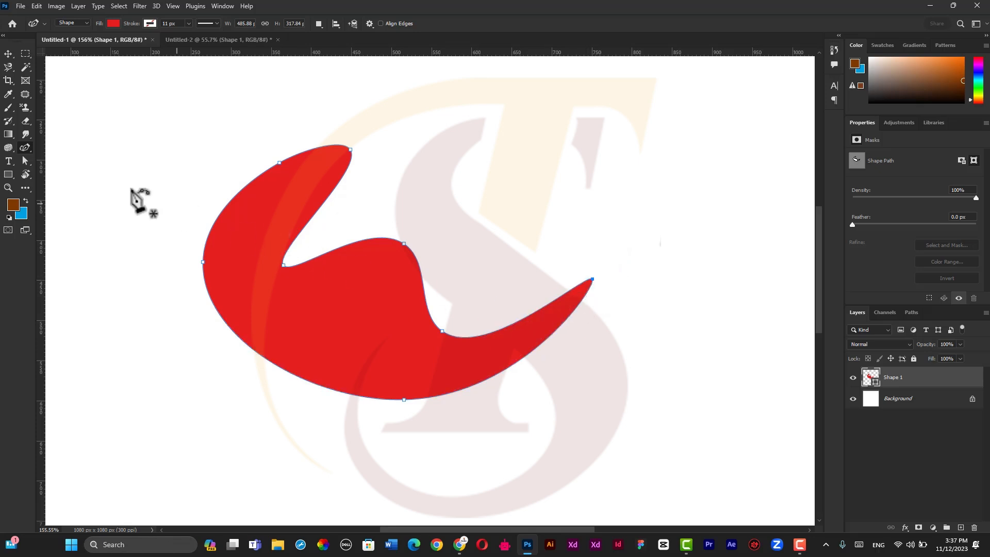
# - Bend the shape's upper-left outline into a wavy neck by pulling new direction handles from its anchor with the Convert Point tool
pyautogui.click(29, 144)
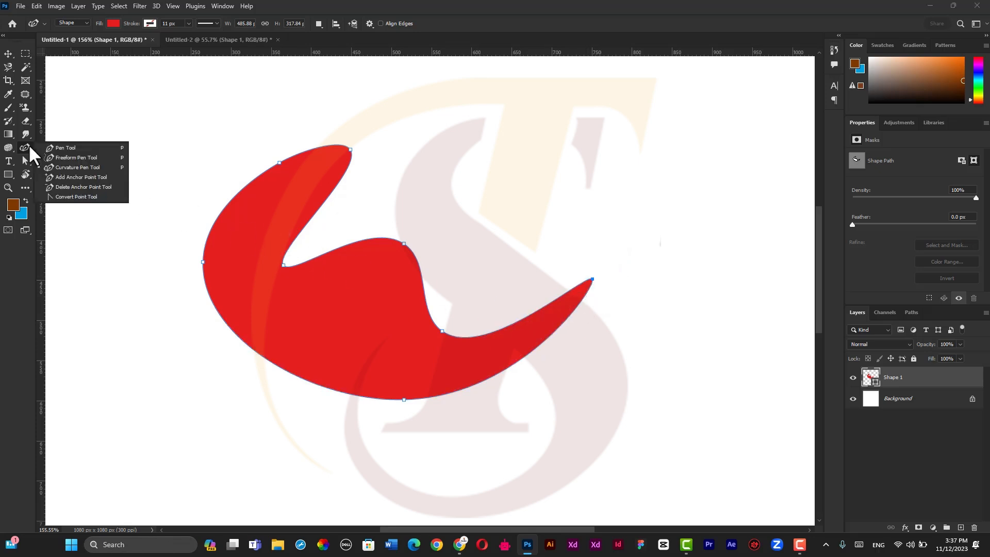
pyautogui.click(68, 157)
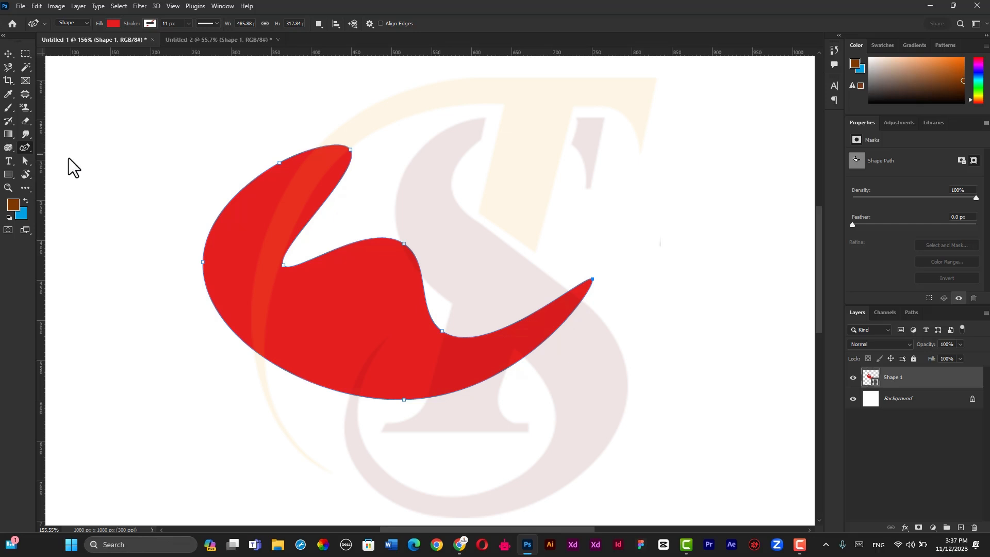
pyautogui.rightClick(23, 146)
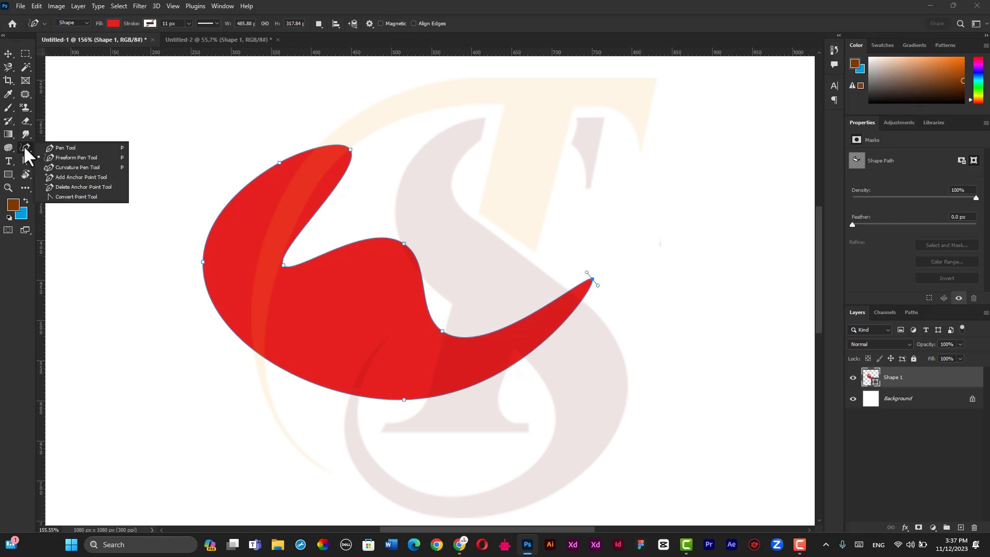
pyautogui.click(76, 196)
pyautogui.click(280, 162)
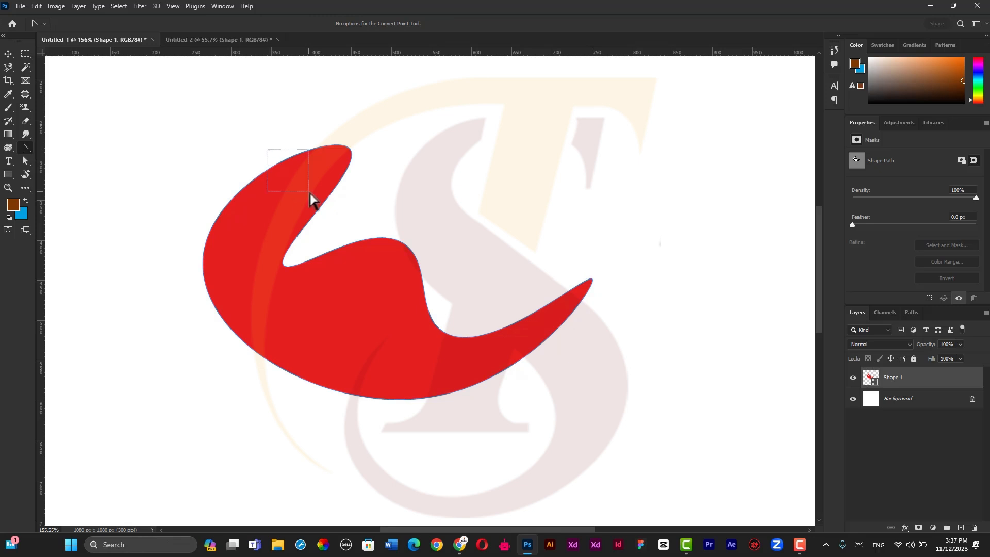
pyautogui.moveTo(279, 163); pyautogui.dragTo(298, 212)
# - Move the reshaped red shape a little up and to the left on the canvas with the Move tool
pyautogui.click(8, 54)
pyautogui.moveTo(305, 161); pyautogui.dragTo(289, 146)
pyautogui.click(287, 135)
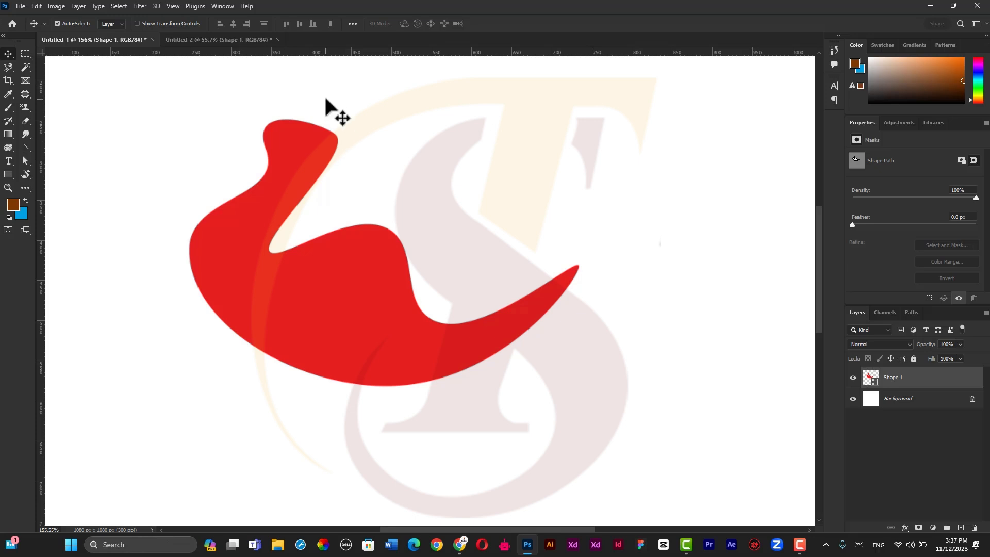
pyautogui.moveTo(312, 157); pyautogui.dragTo(278, 163)
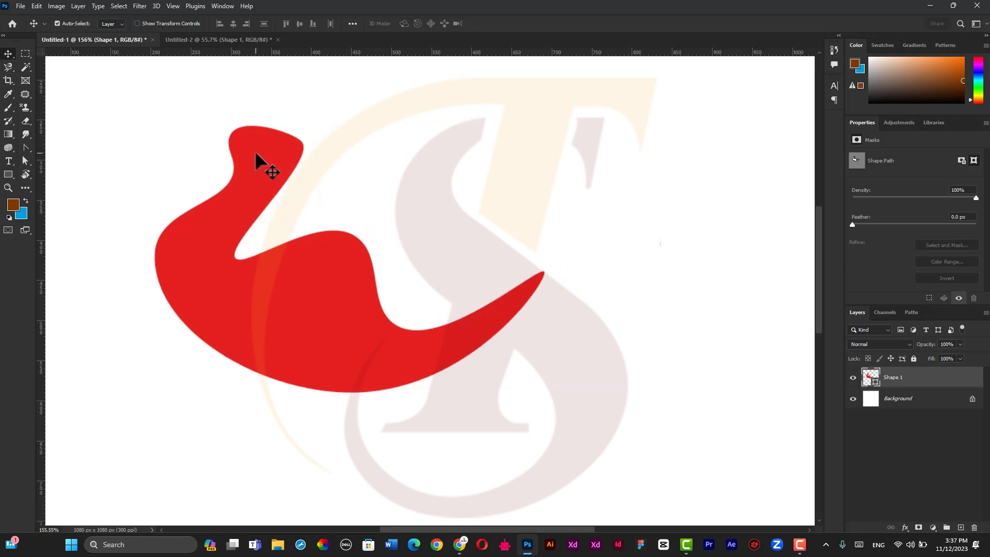